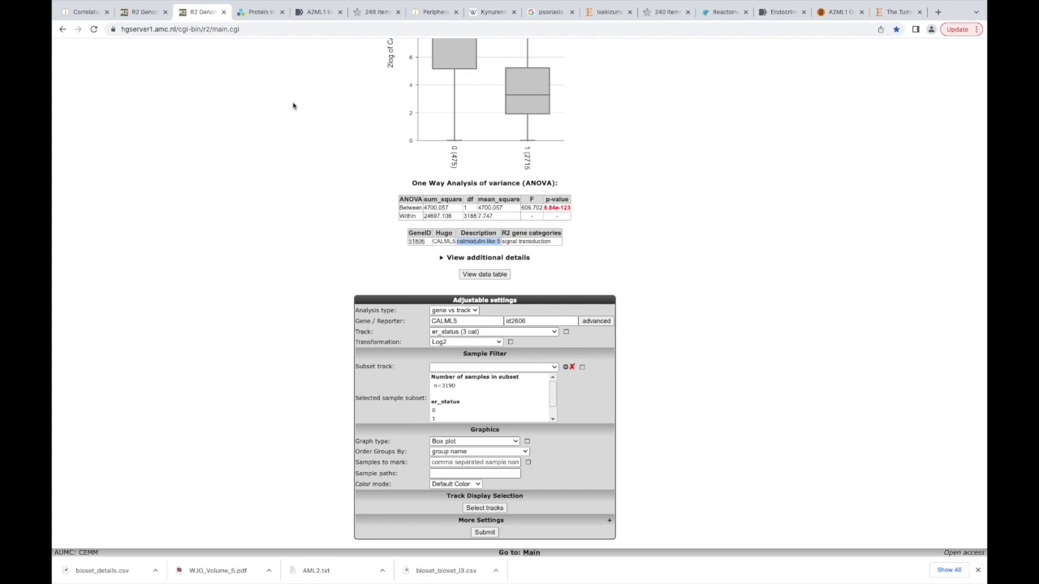
# - From the A2ML1 PubMed tab's address bar, run a Google search for 'tgca portal'
pyautogui.scroll(3, 293, 105)
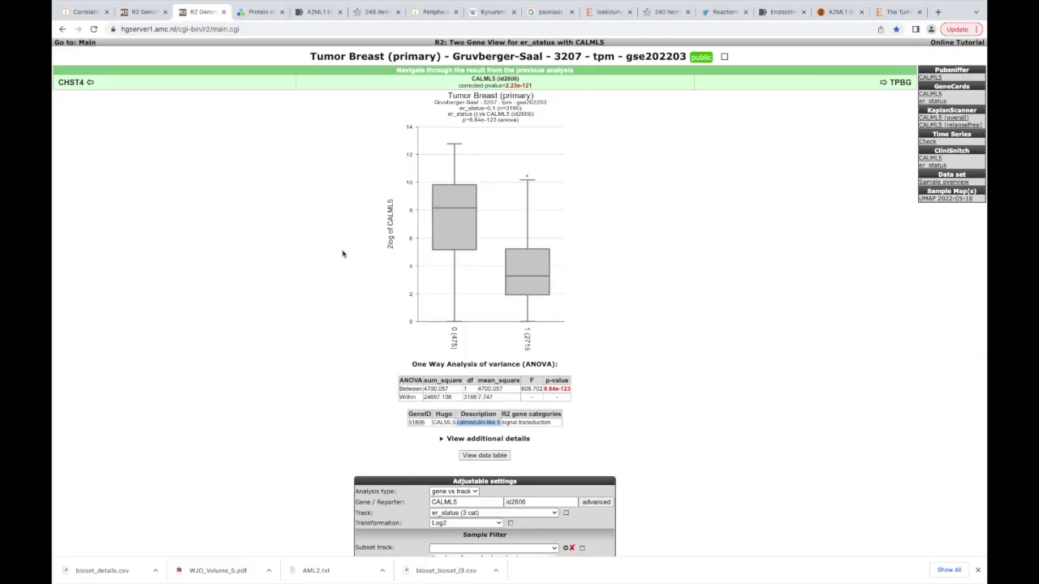
pyautogui.scroll(1, 343, 254)
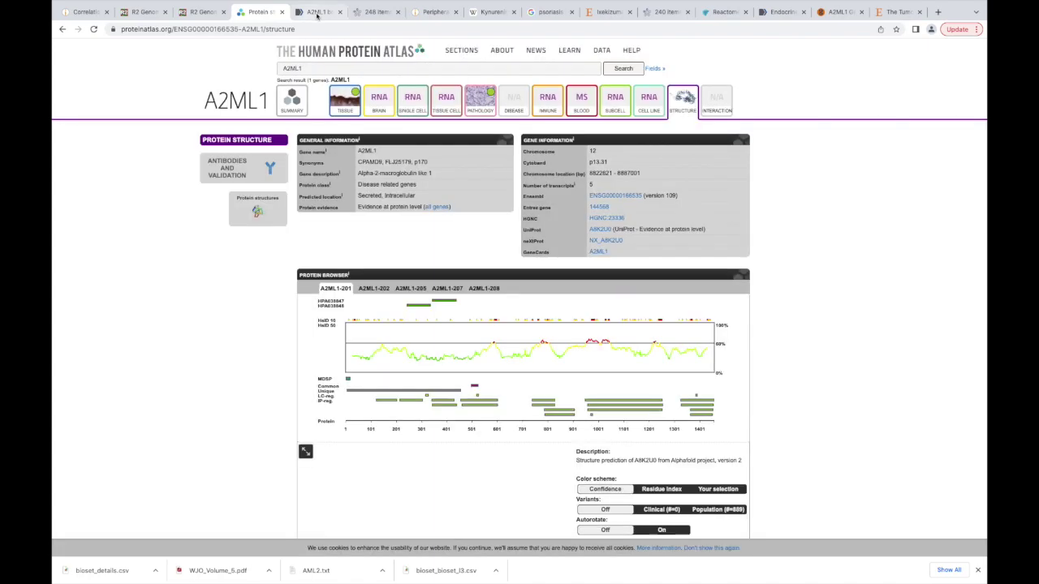
pyautogui.click(316, 13)
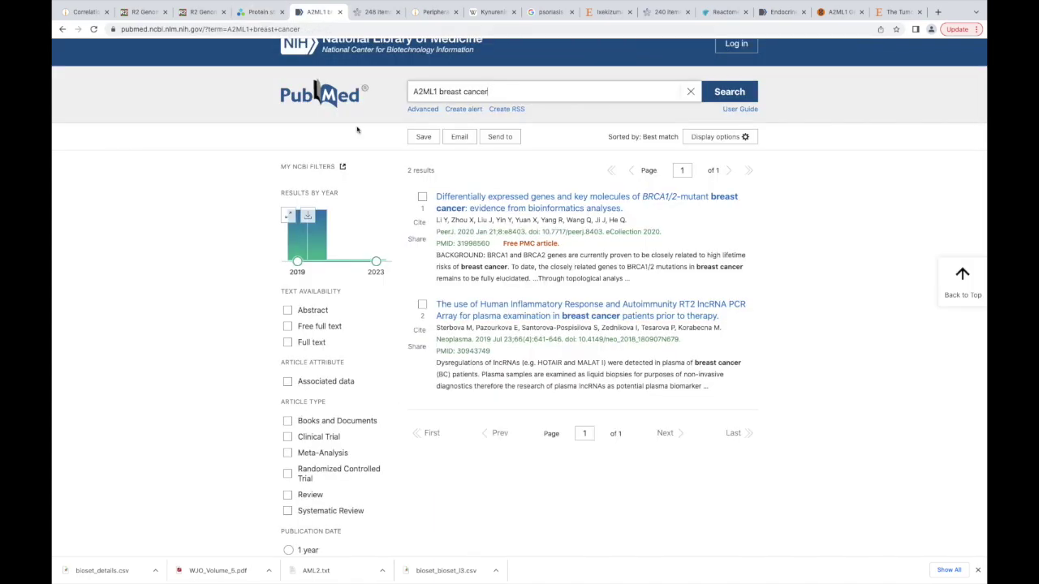
pyautogui.scroll(2, 357, 130)
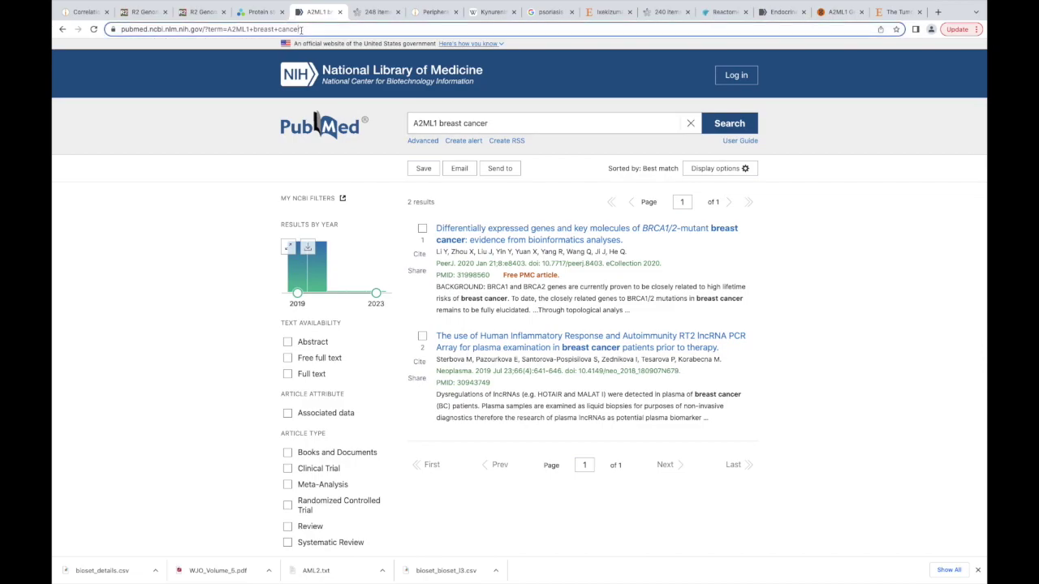
pyautogui.click(301, 30)
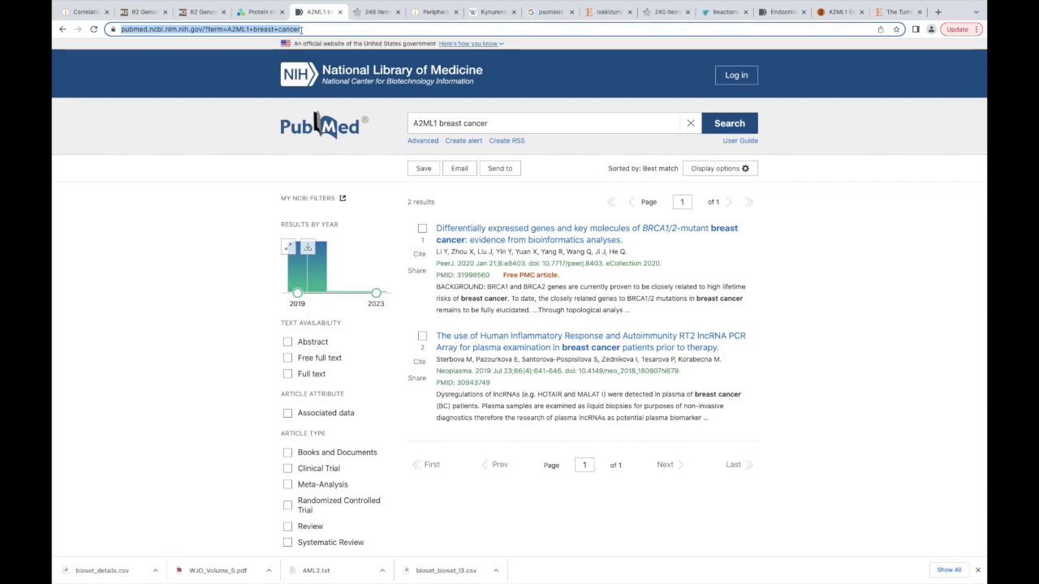
pyautogui.write('t')
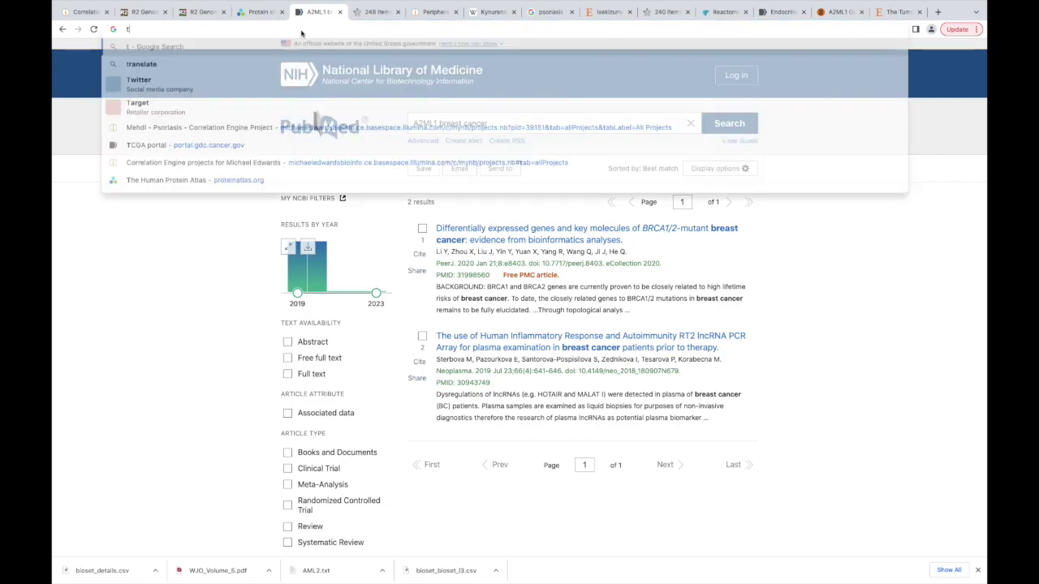
pyautogui.write('gca prot')
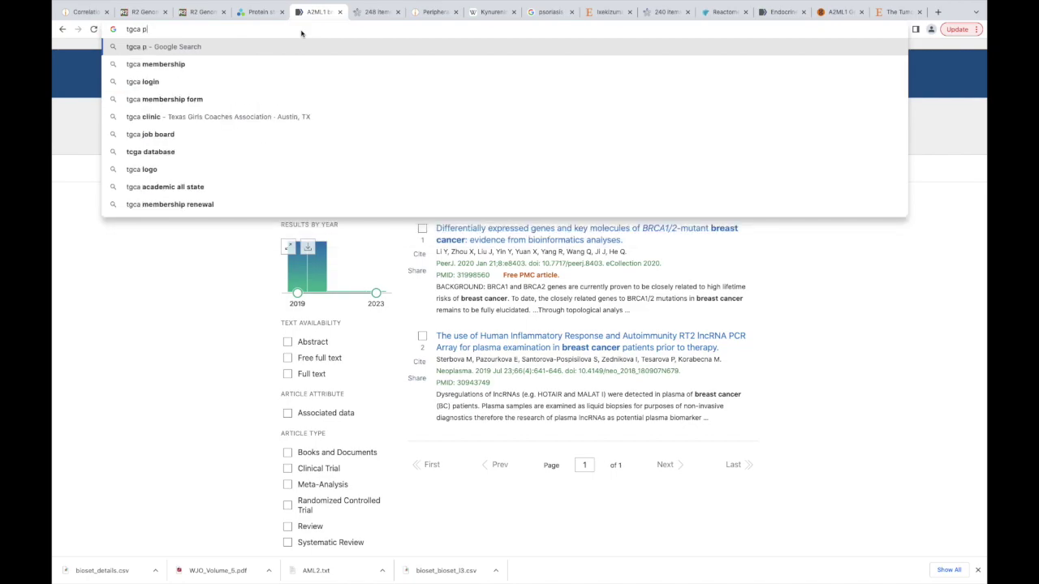
pyautogui.press('BackSpace')
pyautogui.press('BackSpace')
pyautogui.press('BackSpace')
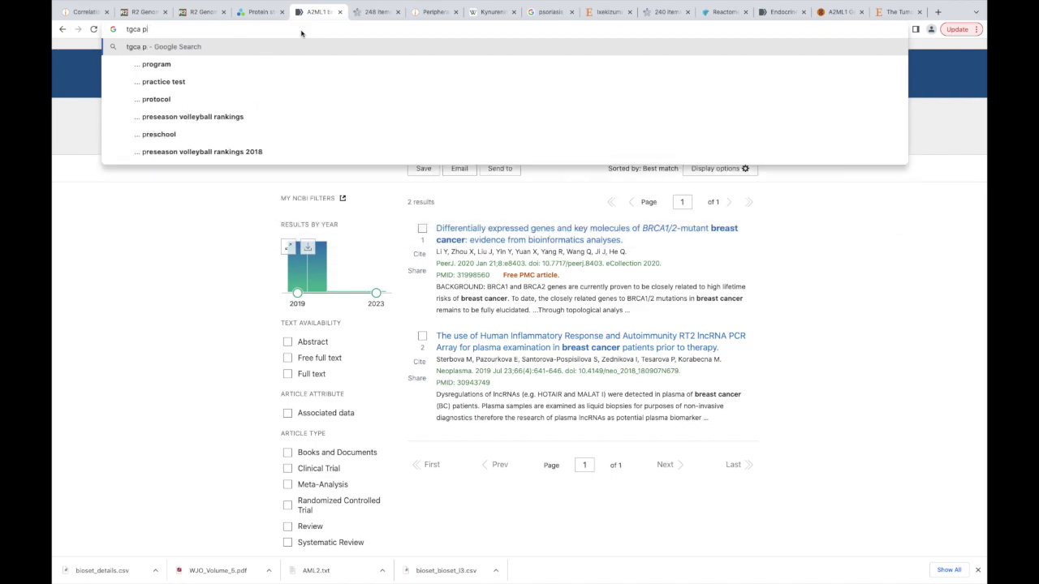
pyautogui.write('ortal')
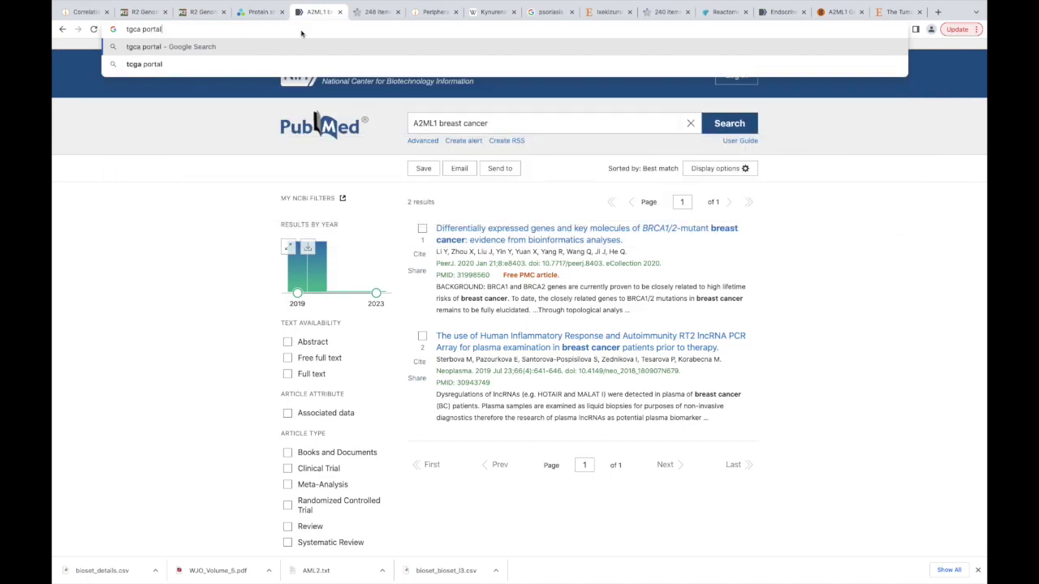
pyautogui.press('Return')
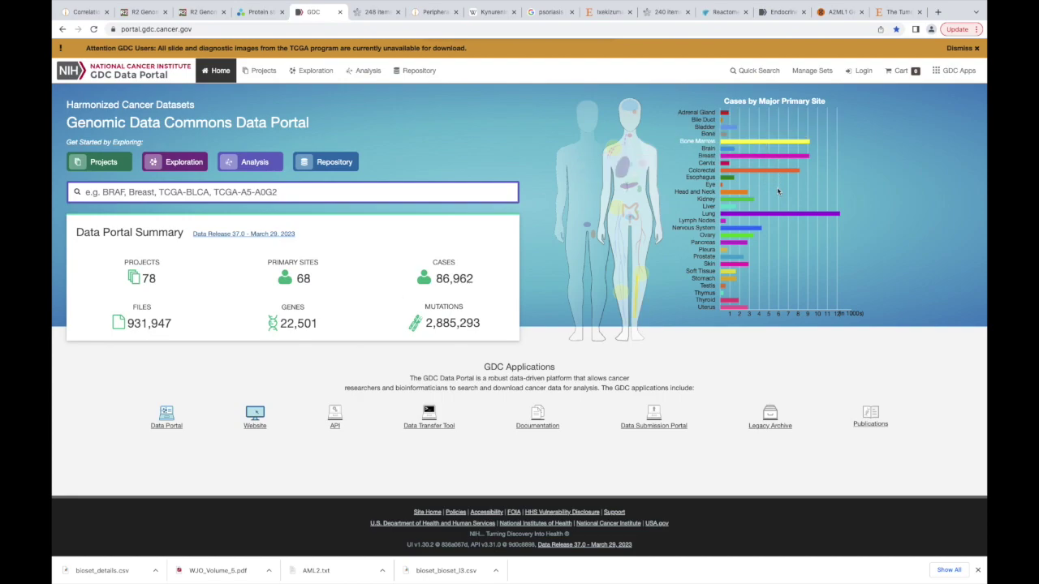
pyautogui.moveTo(775, 215)
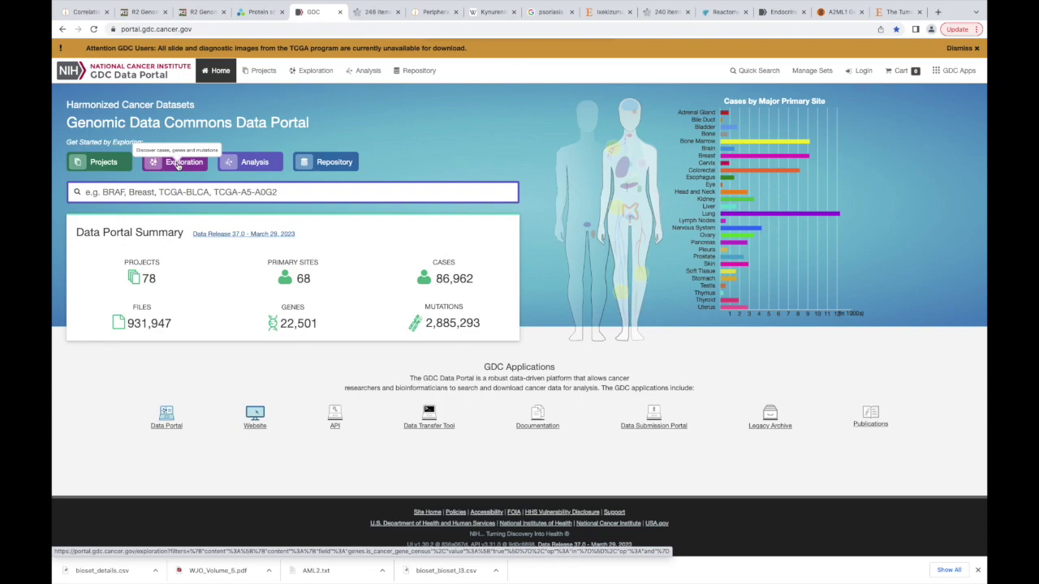
pyautogui.click(179, 165)
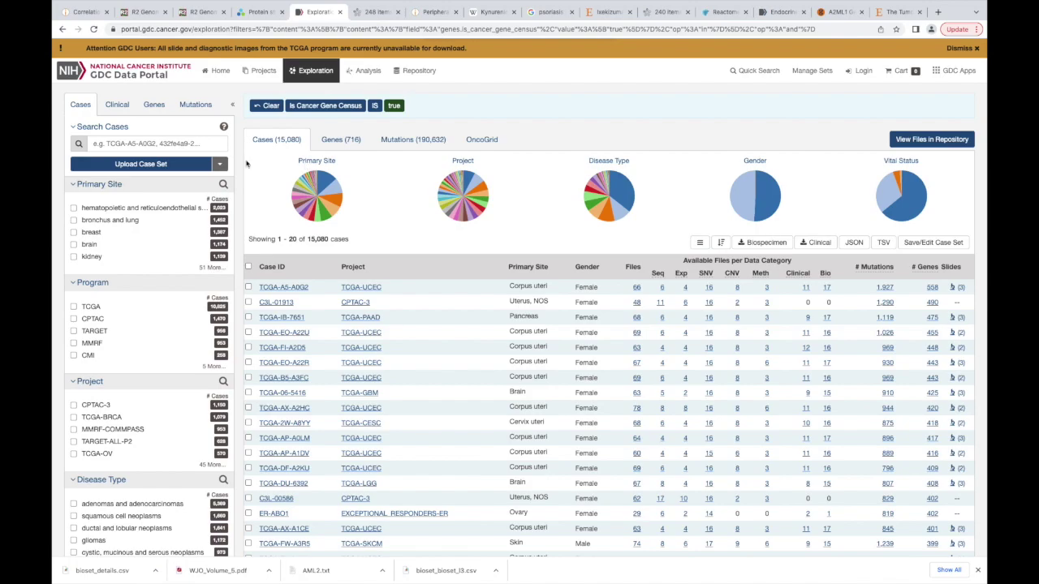
# - Expand the Primary Site facet to list every site
pyautogui.scroll(1, 206, 195)
pyautogui.scroll(-2, 206, 195)
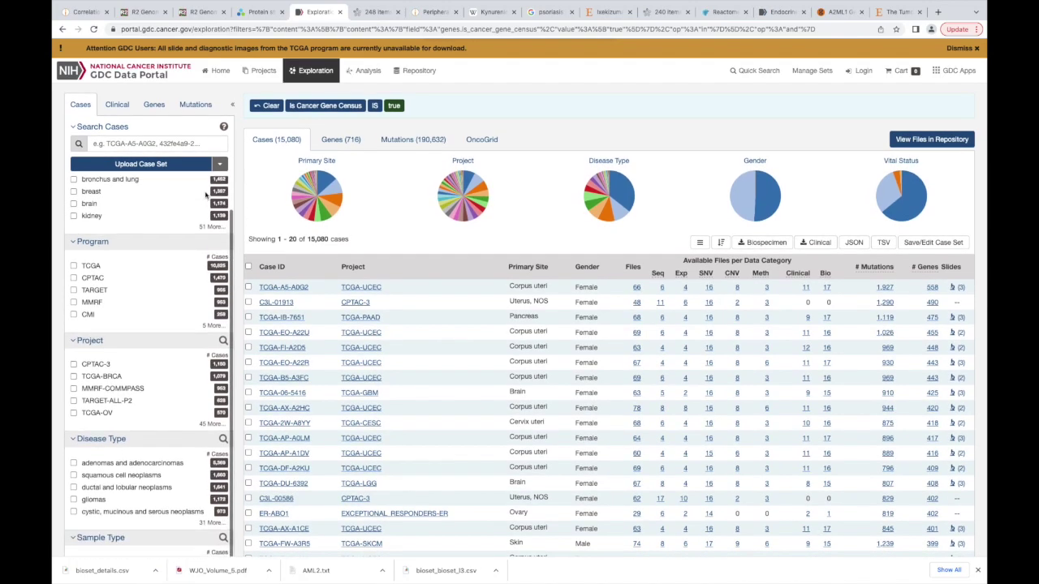
pyautogui.scroll(2, 162, 325)
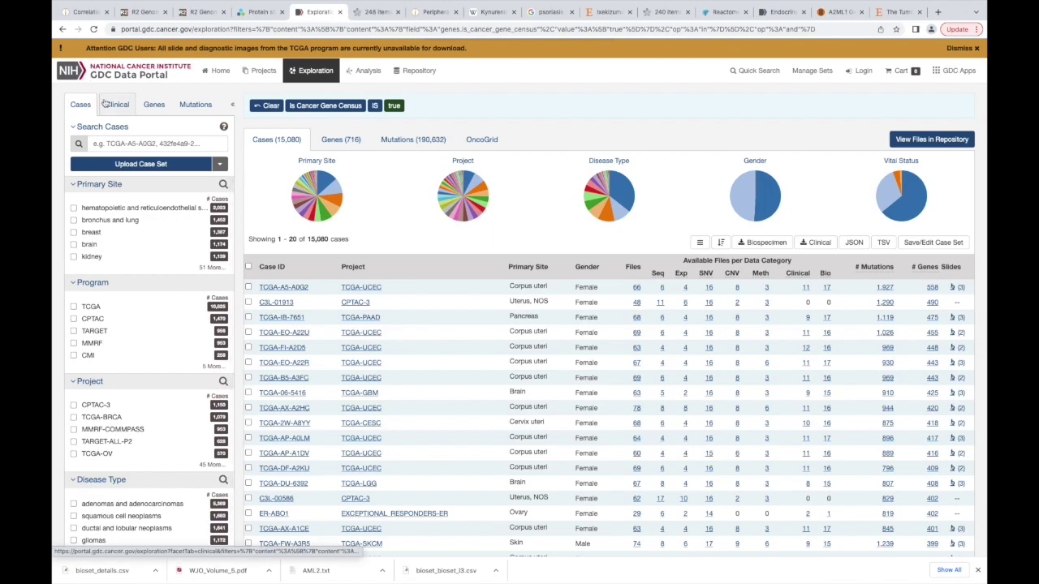
pyautogui.hscroll(-2, 103, 103)
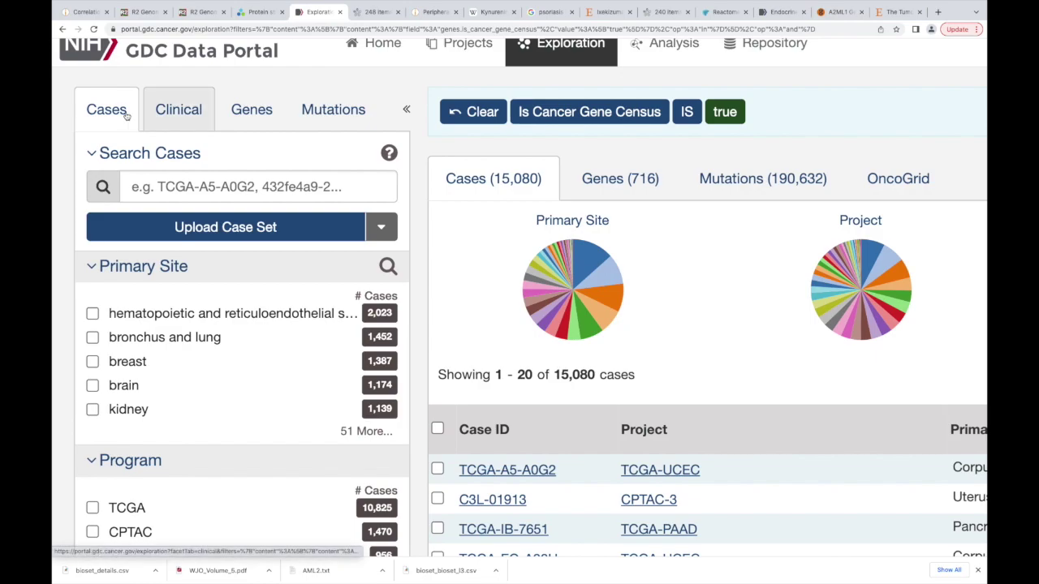
pyautogui.scroll(-3, 289, 241)
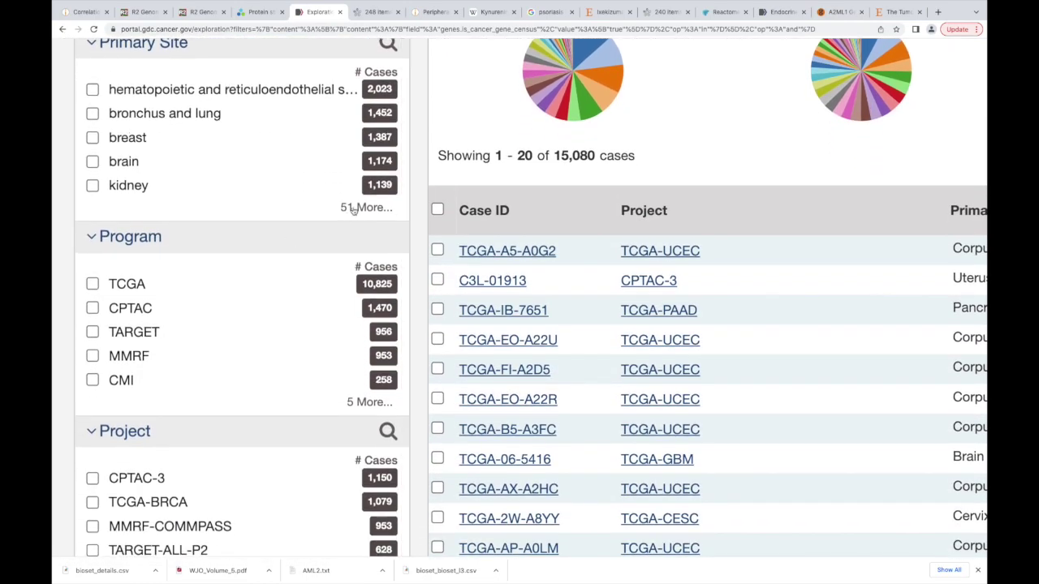
pyautogui.click(358, 210)
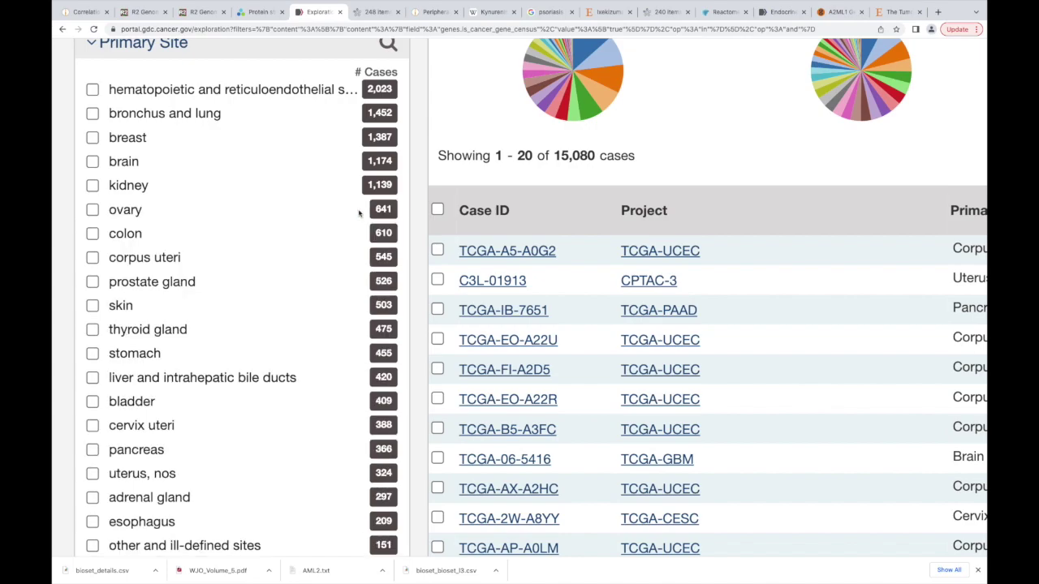
# - Find breast among the primary sites and filter the cases to it
pyautogui.scroll(-6, 309, 303)
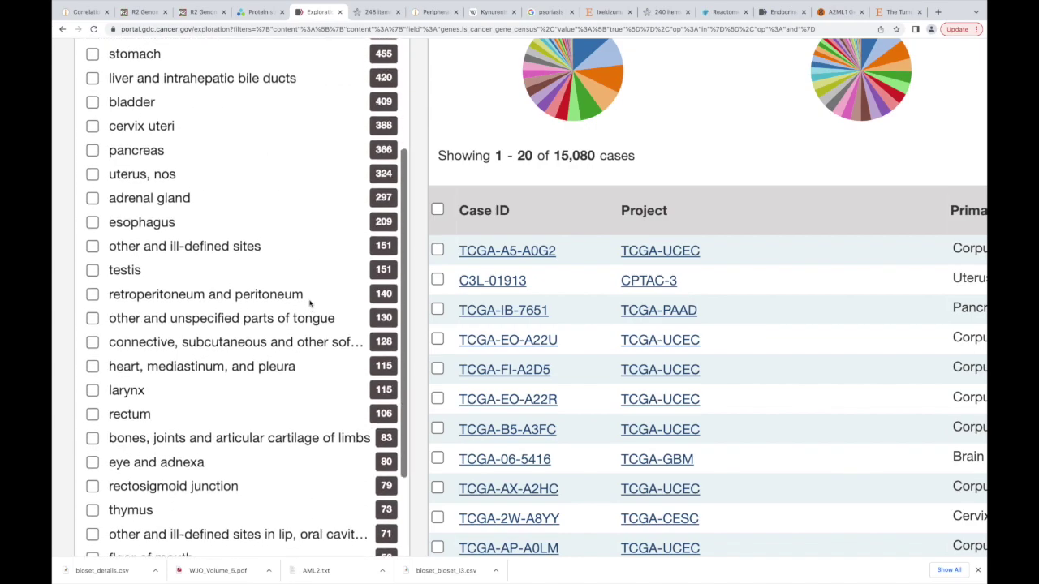
pyautogui.scroll(-4, 310, 303)
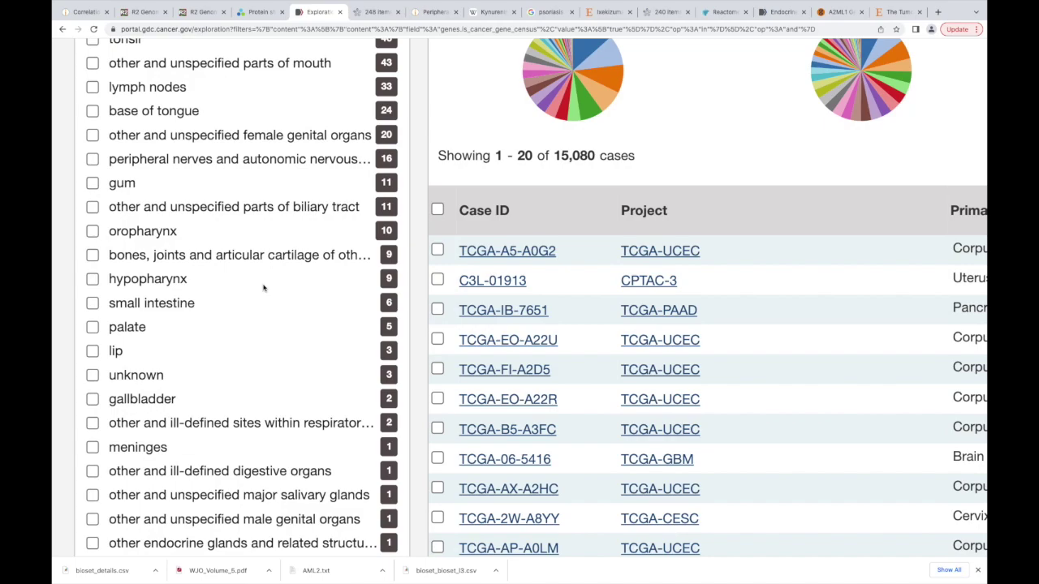
pyautogui.scroll(6, 263, 287)
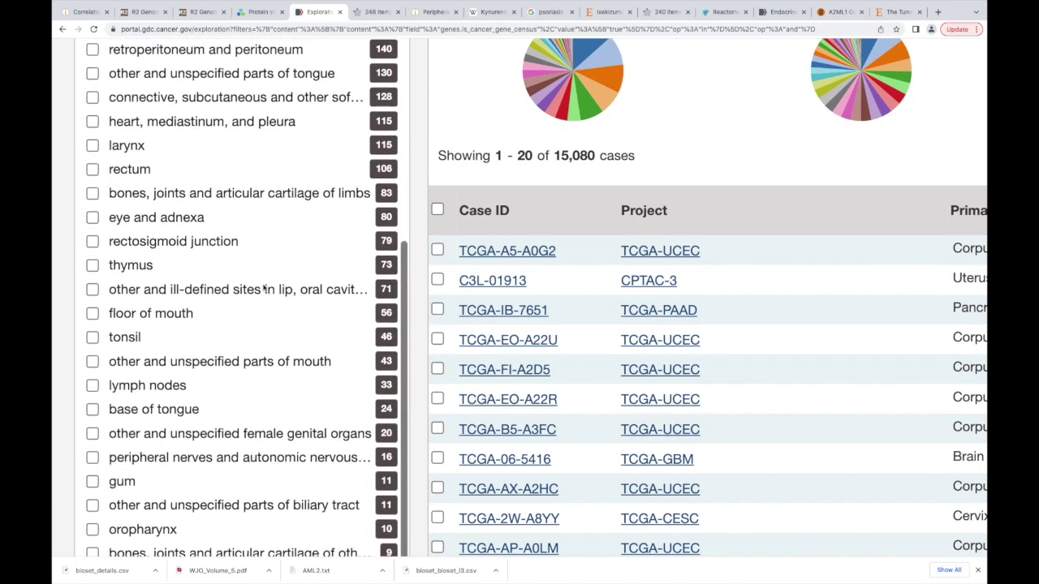
pyautogui.scroll(5, 263, 287)
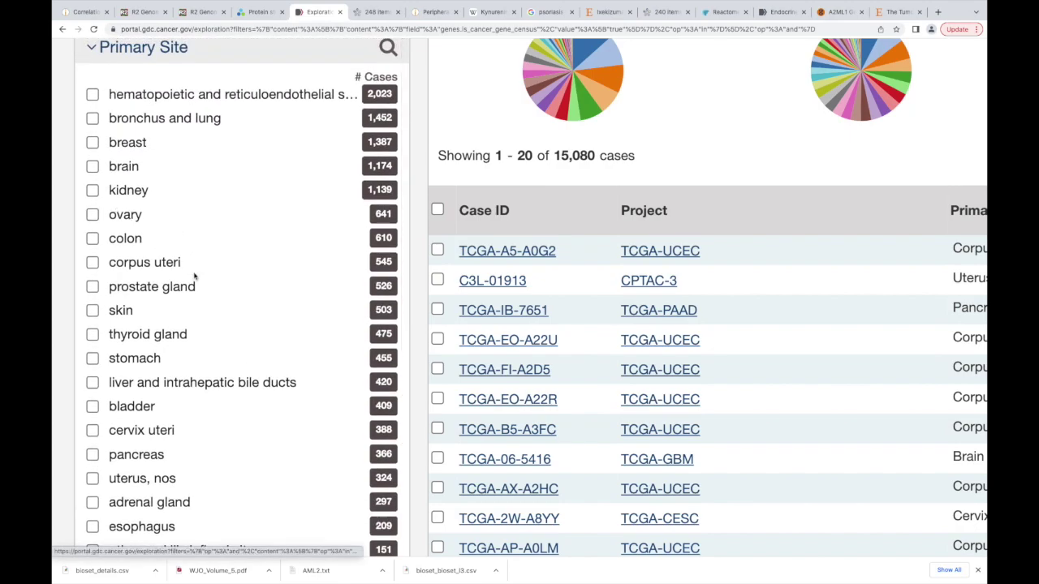
pyautogui.scroll(-2, 195, 278)
pyautogui.scroll(1, 195, 279)
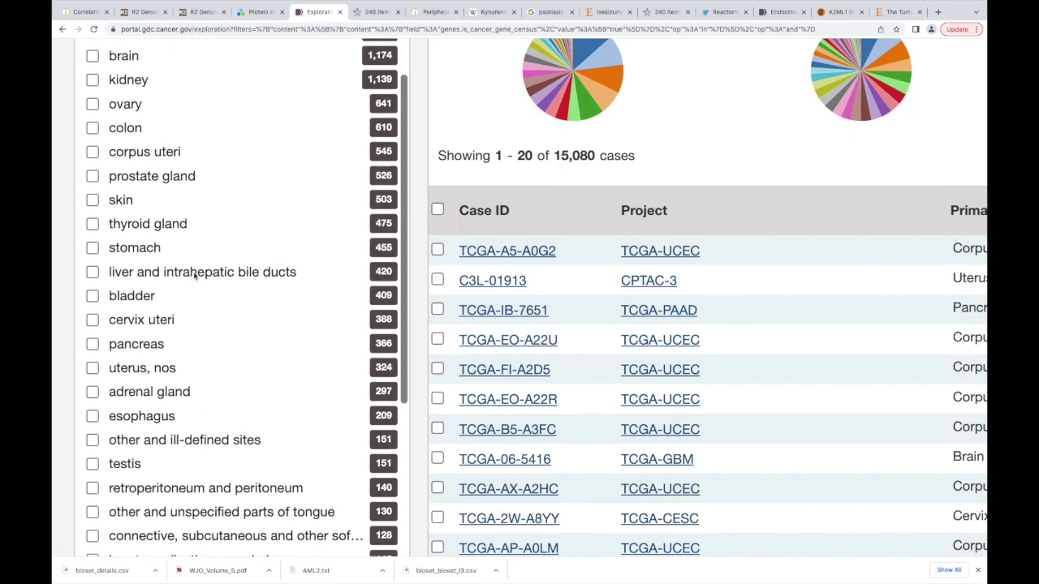
pyautogui.scroll(-2, 194, 275)
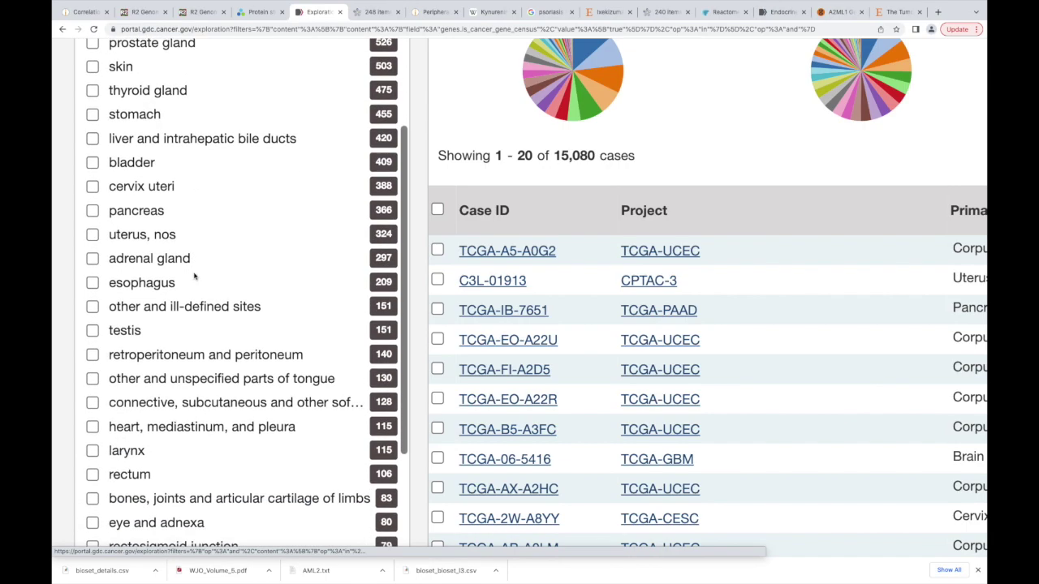
pyautogui.scroll(-8, 194, 276)
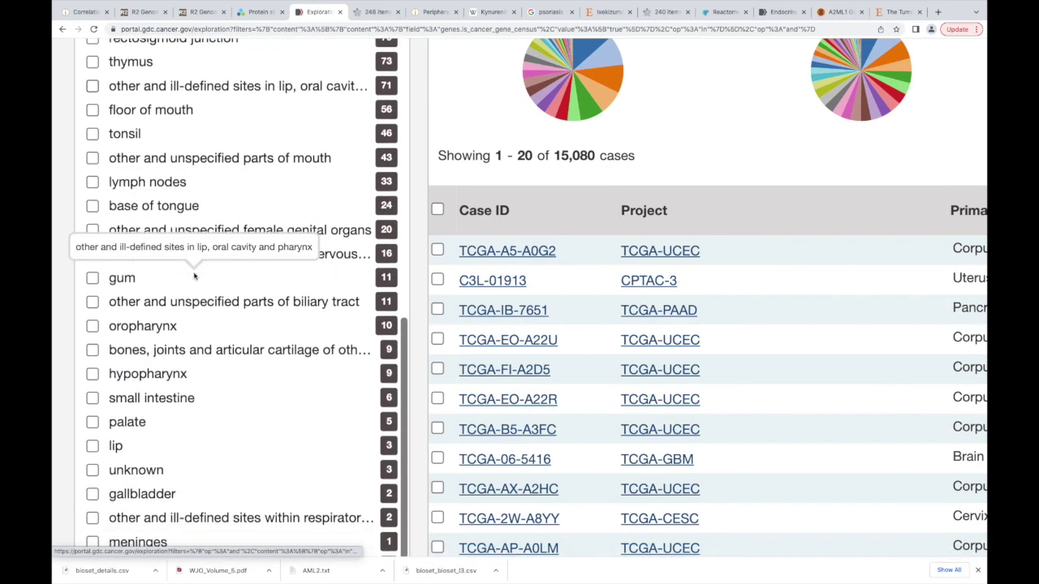
pyautogui.scroll(-5, 194, 275)
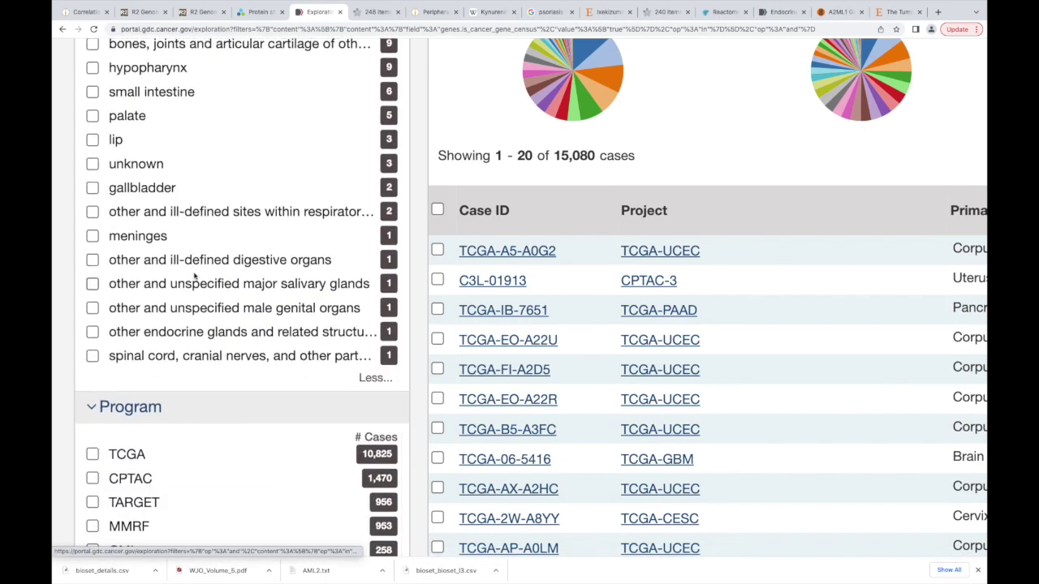
pyautogui.scroll(4, 193, 276)
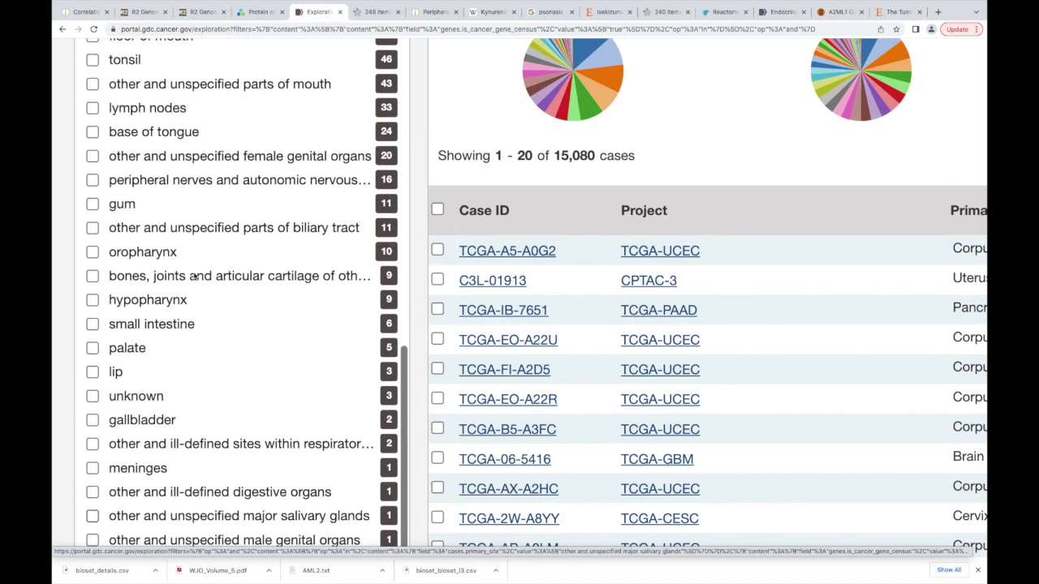
pyautogui.scroll(5, 194, 276)
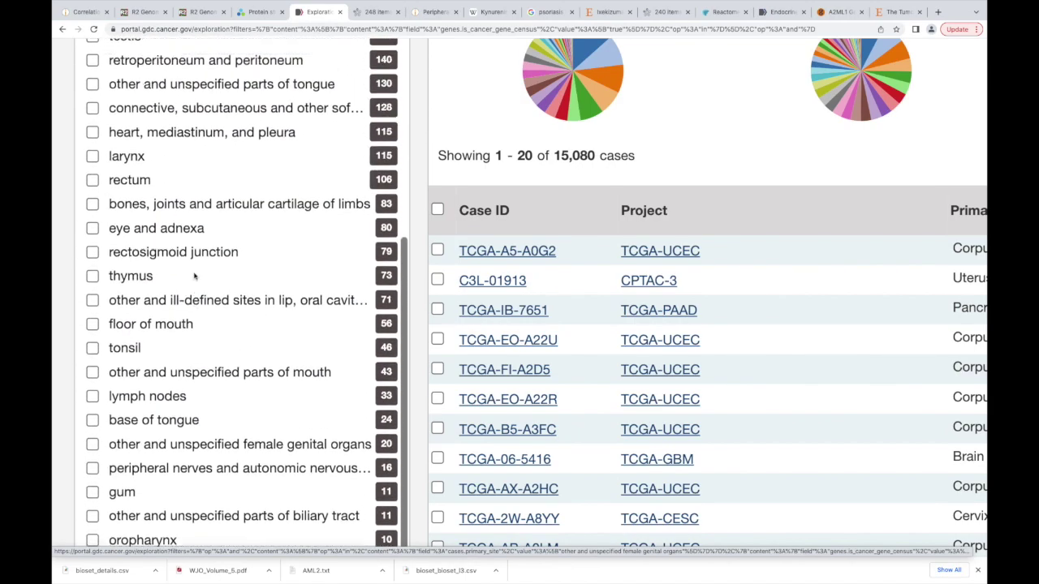
pyautogui.scroll(4, 194, 276)
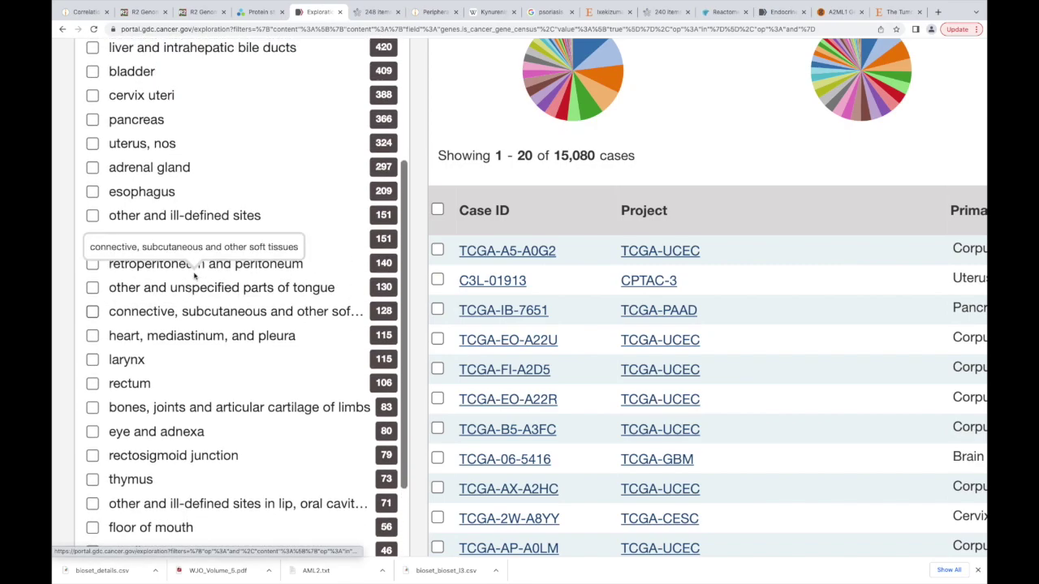
pyautogui.scroll(3, 194, 276)
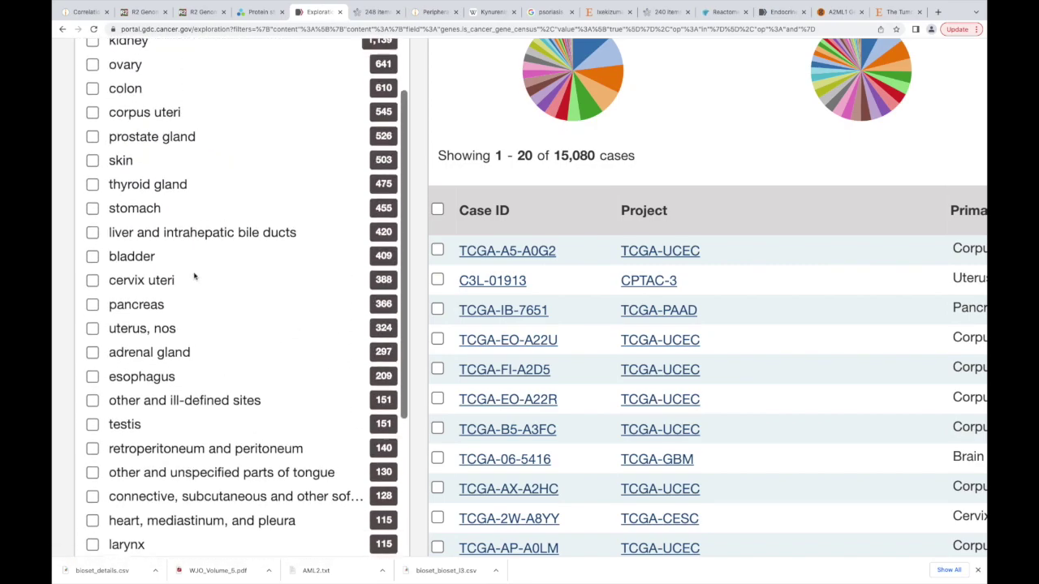
pyautogui.scroll(3, 194, 275)
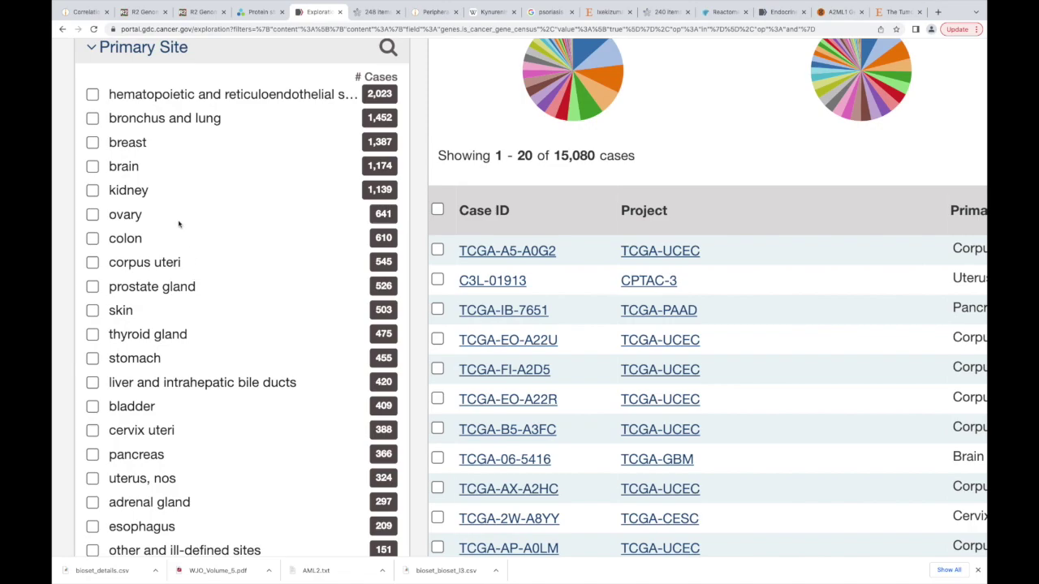
pyautogui.scroll(-1, 178, 224)
pyautogui.scroll(1, 178, 223)
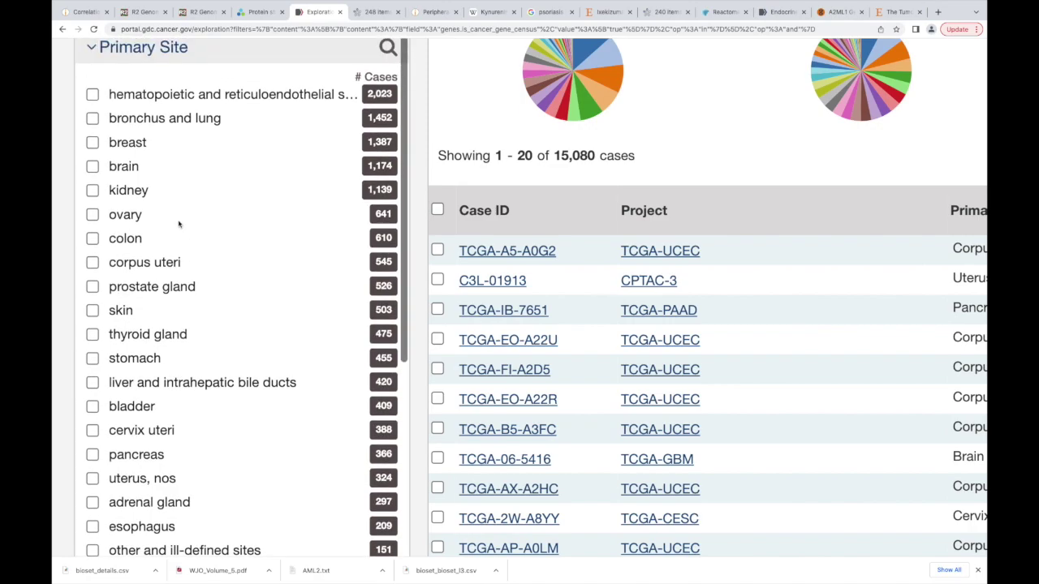
pyautogui.click(92, 143)
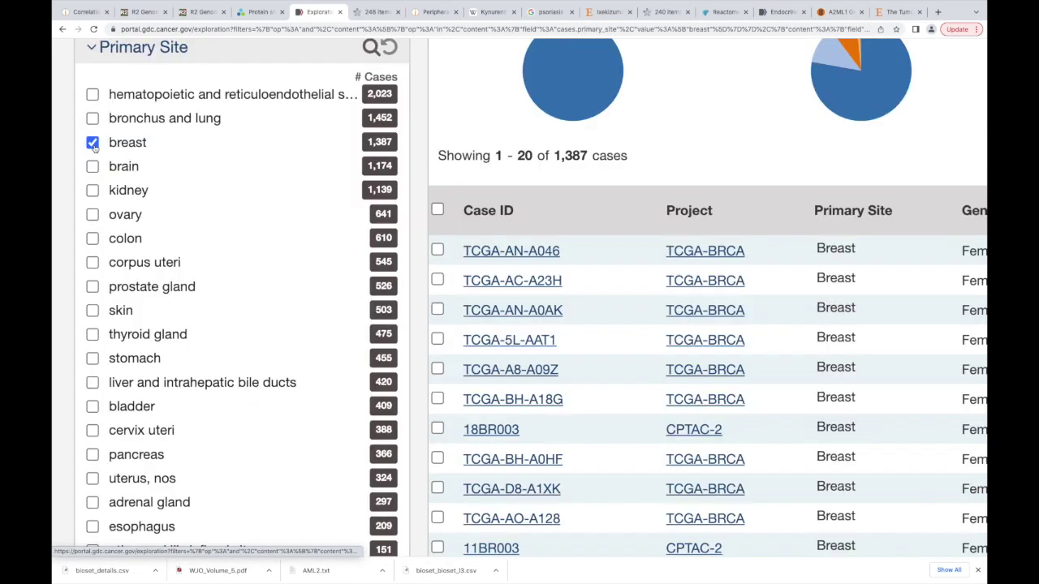
# - Review the 1,387-case breast cohort and show its mutated genes
pyautogui.scroll(4, 675, 215)
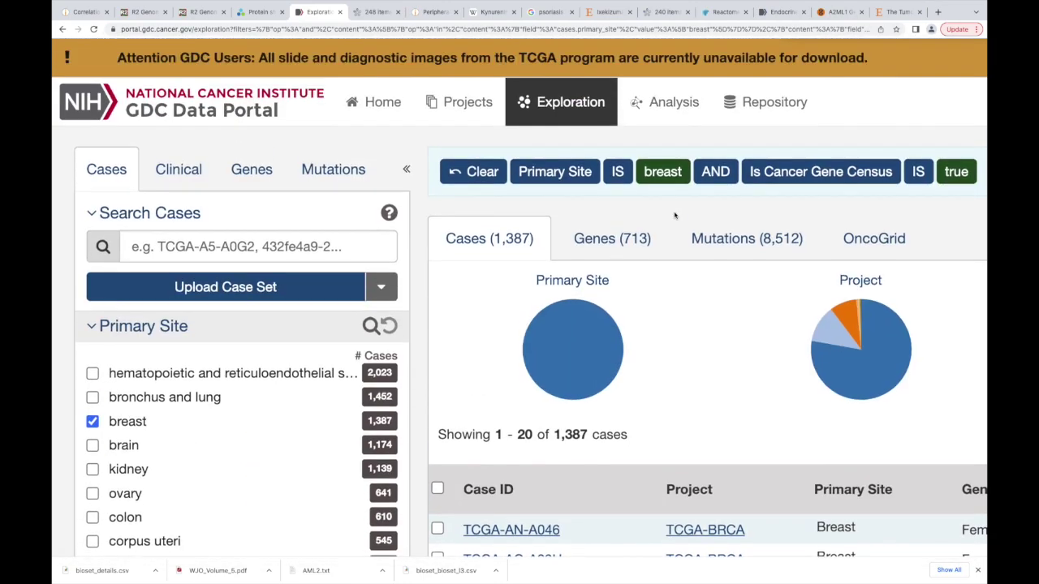
pyautogui.scroll(-2, 674, 215)
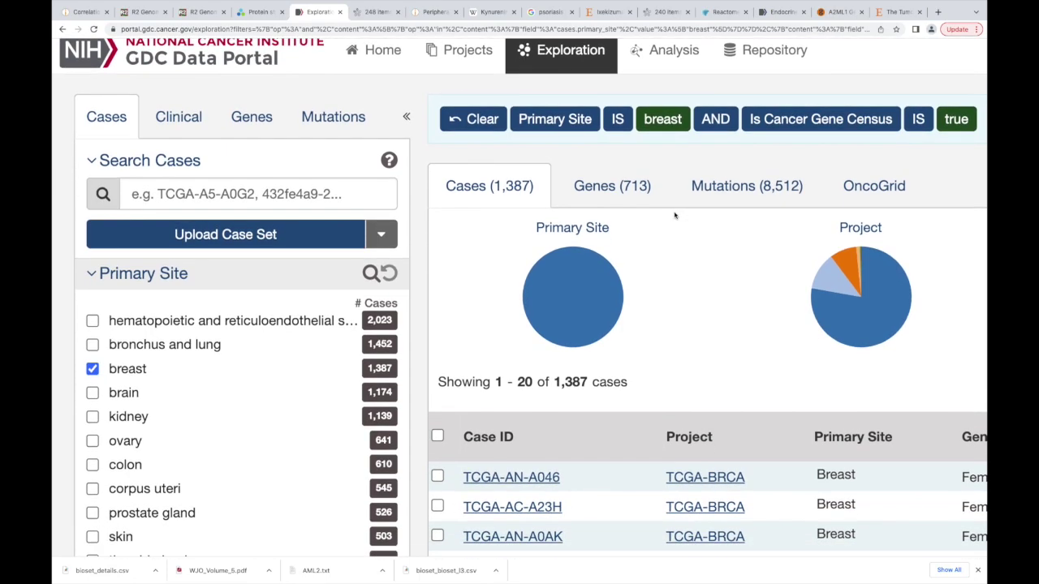
pyautogui.scroll(-1, 675, 215)
pyautogui.hscroll(3, 674, 215)
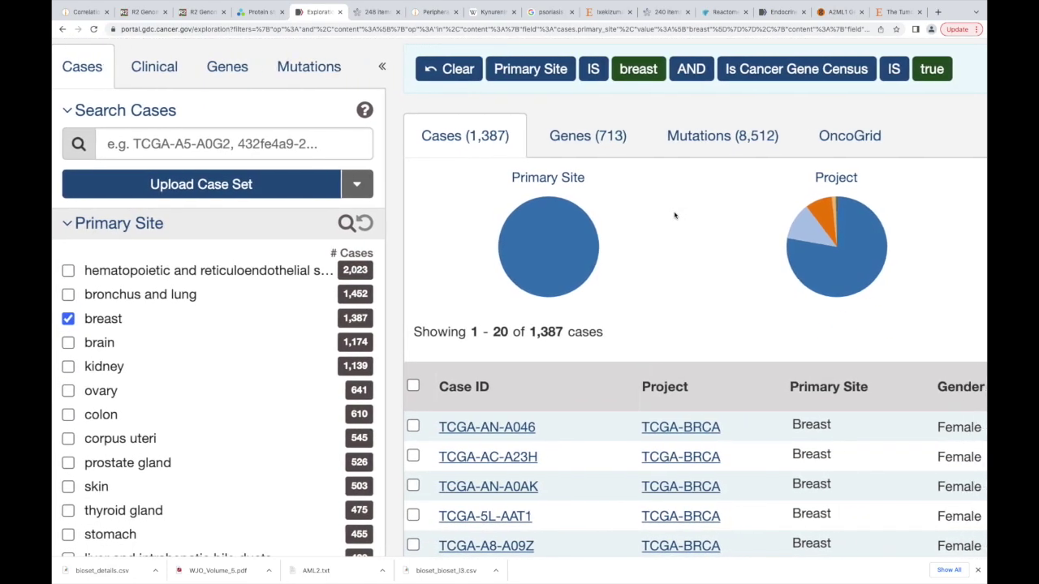
pyautogui.hscroll(10, 674, 215)
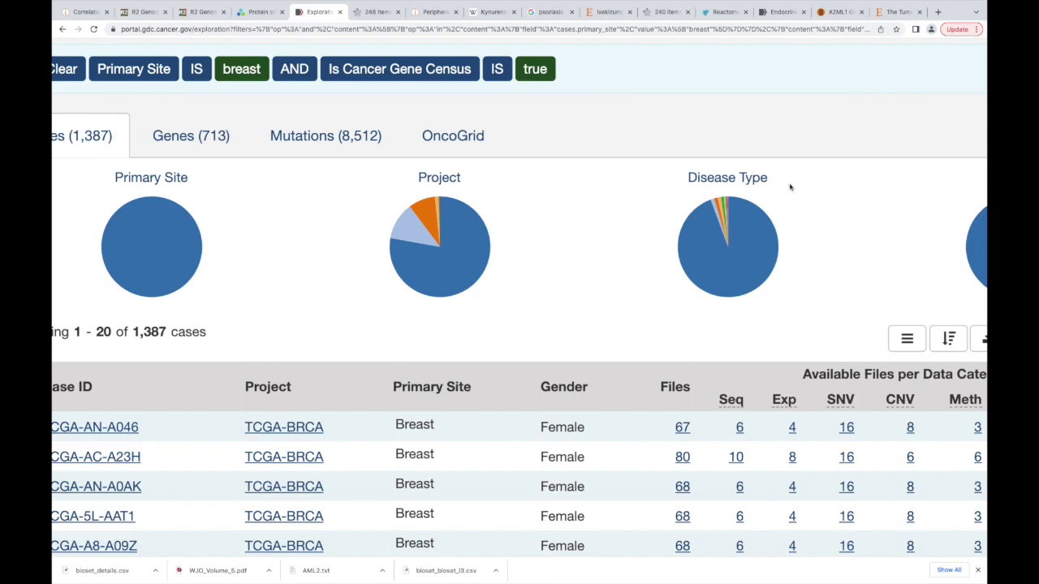
pyautogui.hscroll(5, 865, 238)
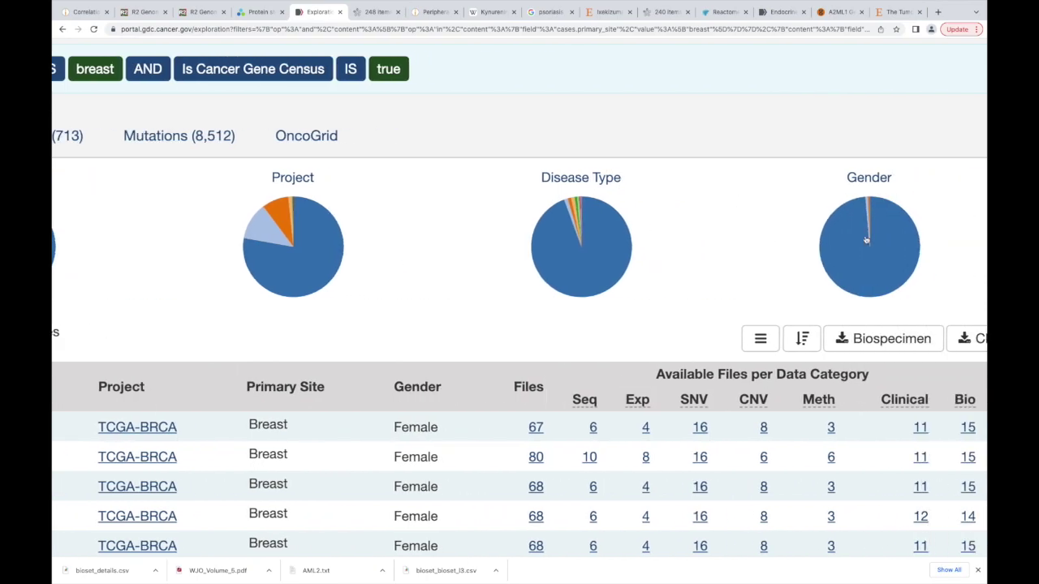
pyautogui.hscroll(-5, 866, 240)
pyautogui.hscroll(-8, 866, 241)
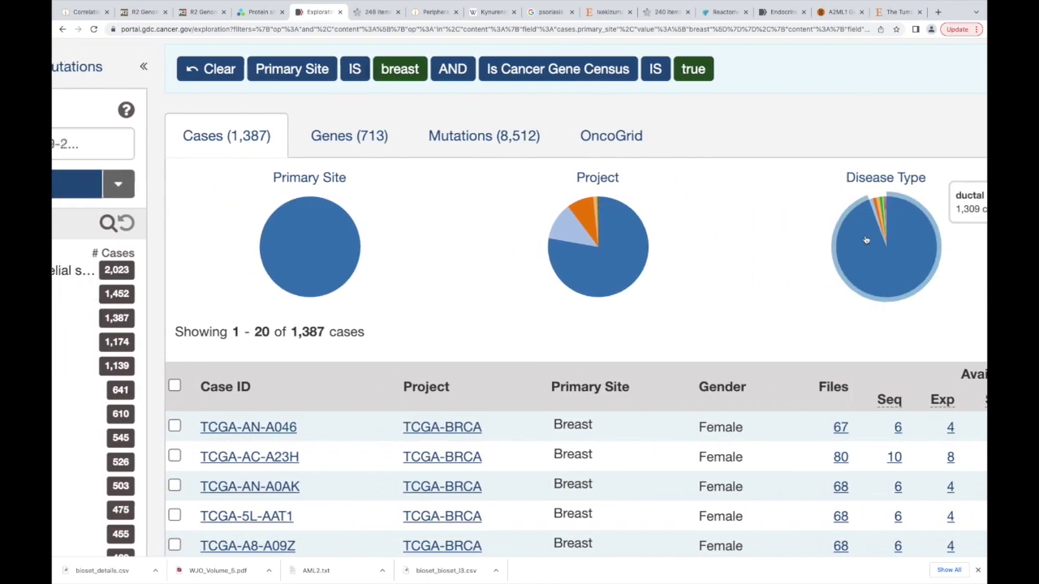
pyautogui.hscroll(-5, 865, 238)
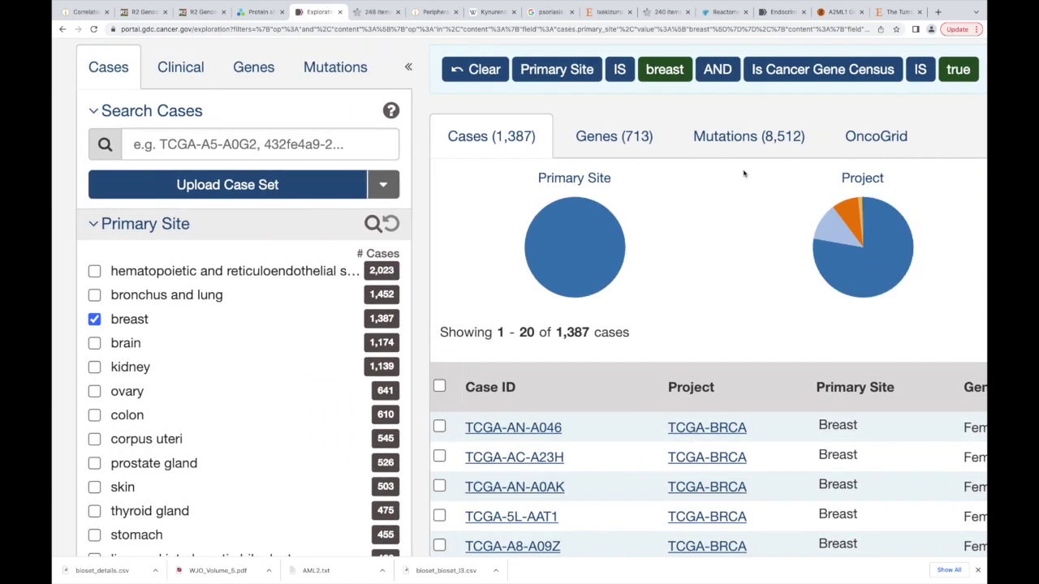
pyautogui.click(635, 145)
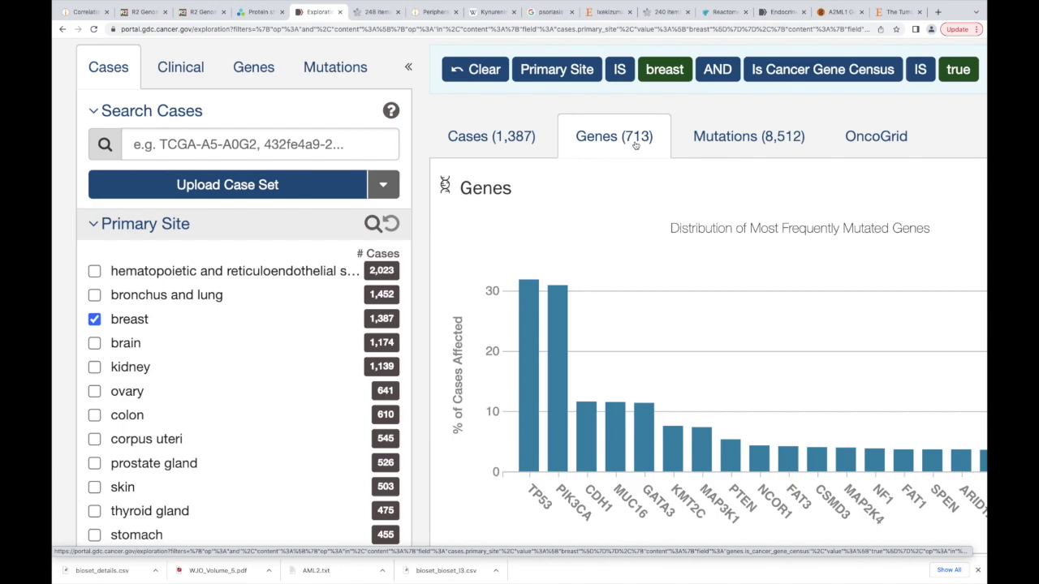
# - Review the breast cohort's 713-gene chart led by TP53 and PIK3CA, then remove the breast filter
pyautogui.scroll(-3, 575, 261)
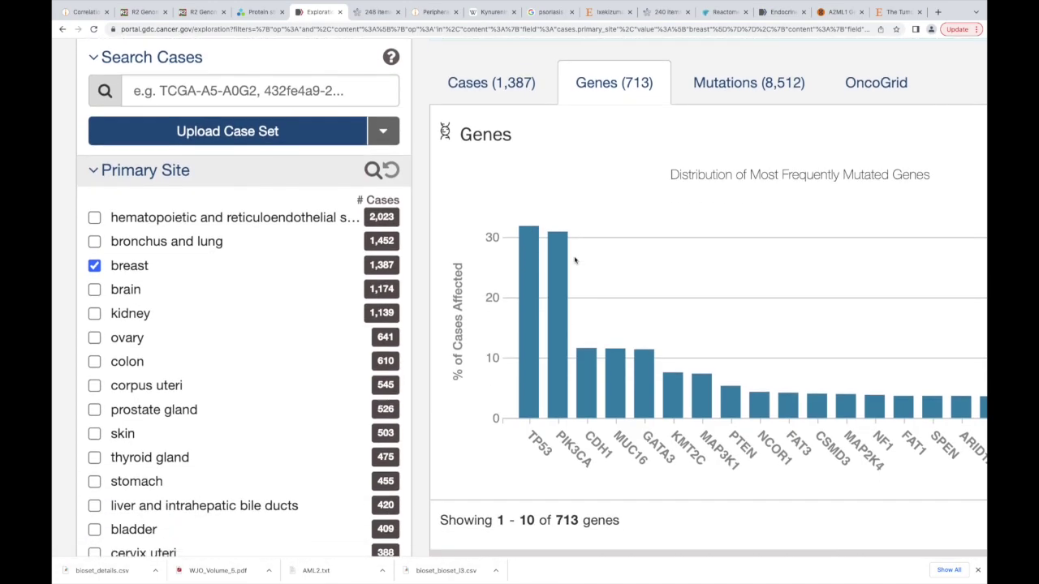
pyautogui.scroll(-1, 575, 261)
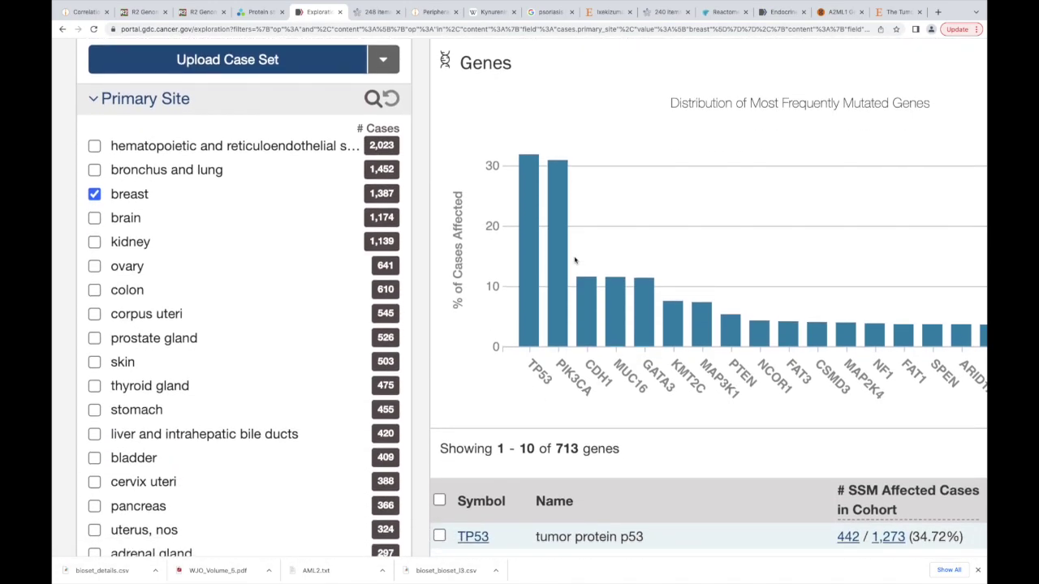
pyautogui.scroll(2, 569, 203)
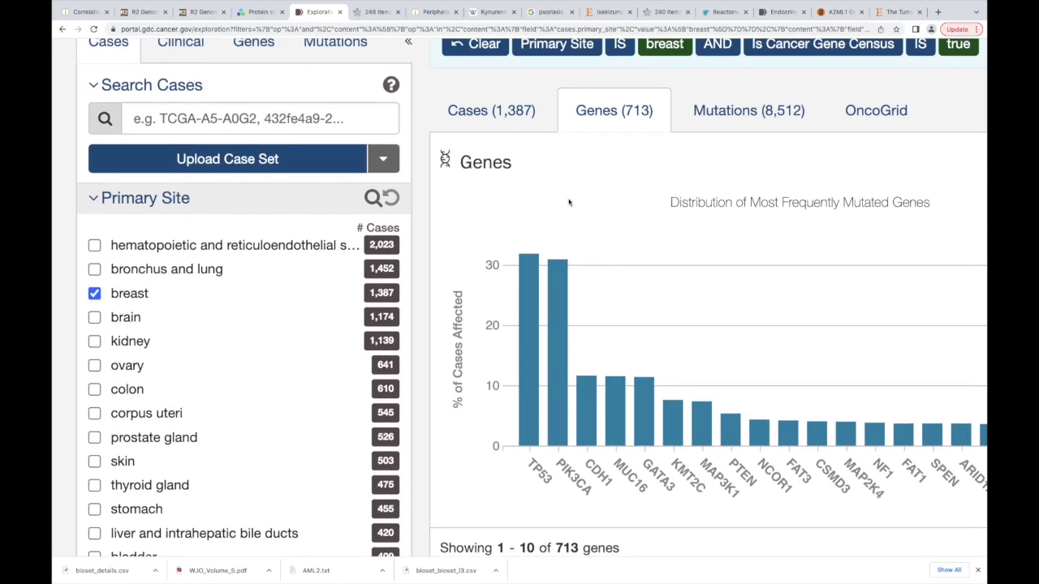
pyautogui.scroll(-2, 569, 203)
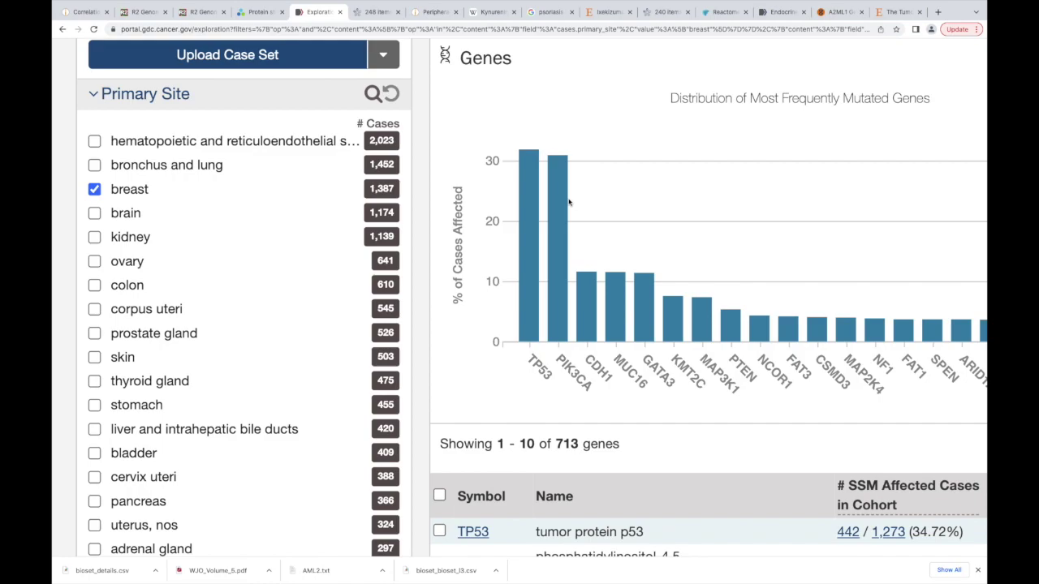
pyautogui.hscroll(3, 569, 202)
pyautogui.scroll(-1, 568, 202)
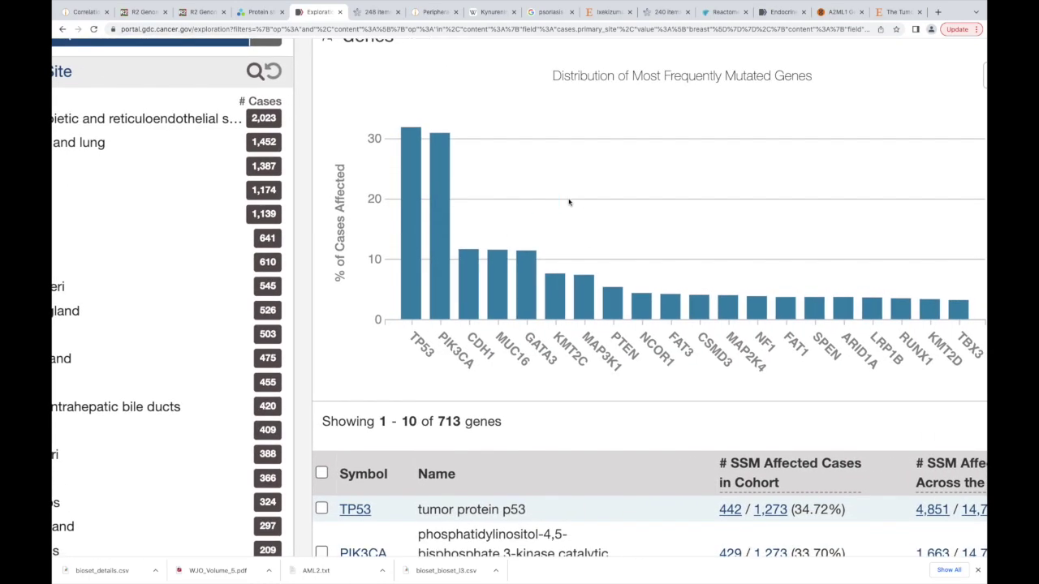
pyautogui.hscroll(-3, 568, 202)
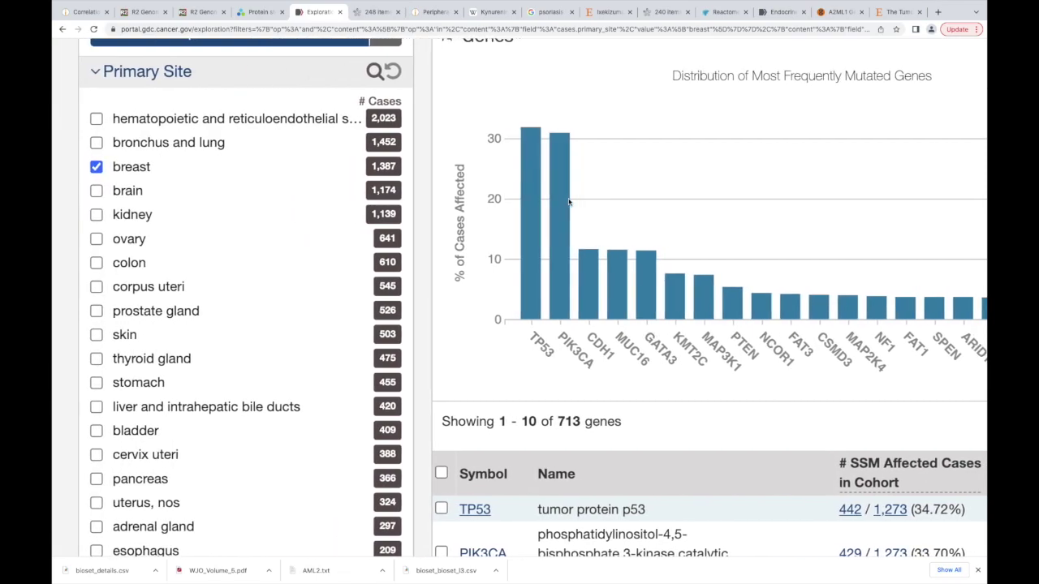
pyautogui.click(94, 166)
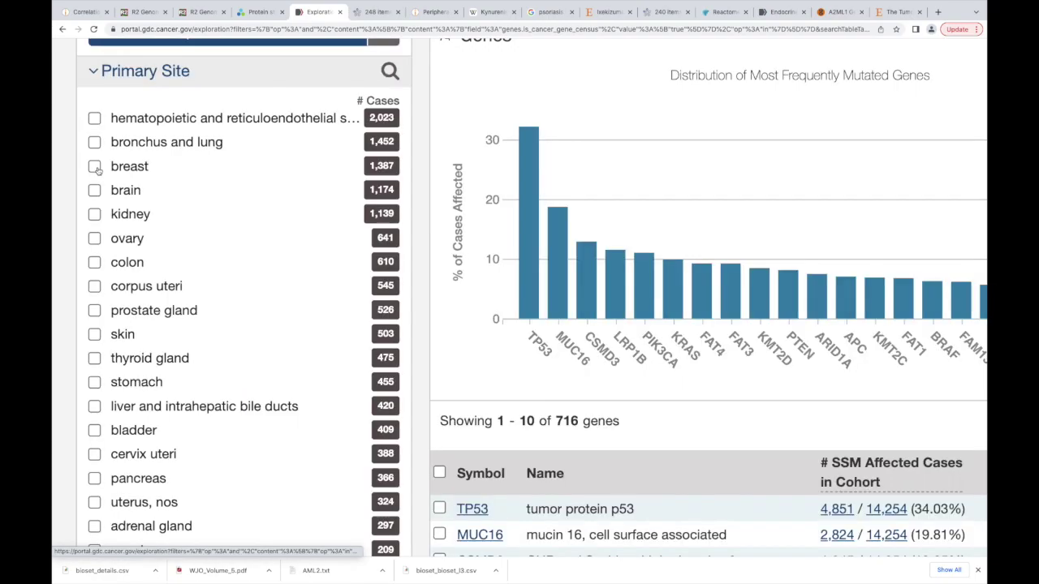
# - Read TP53's unfiltered mutation count: 4,851 of 15,080 cases (32.17%)
pyautogui.moveTo(533, 277)
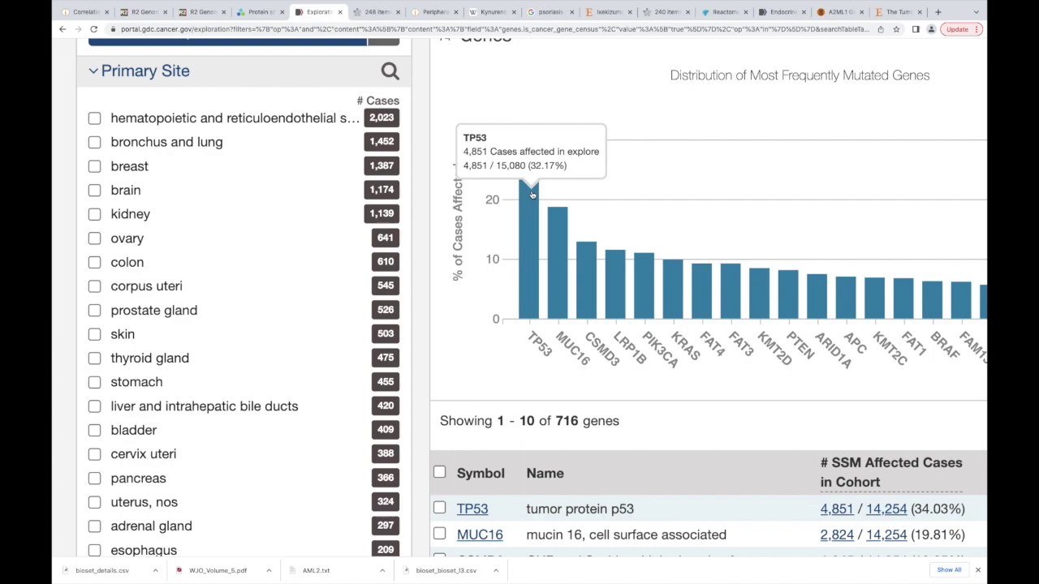
pyautogui.hscroll(2, 532, 195)
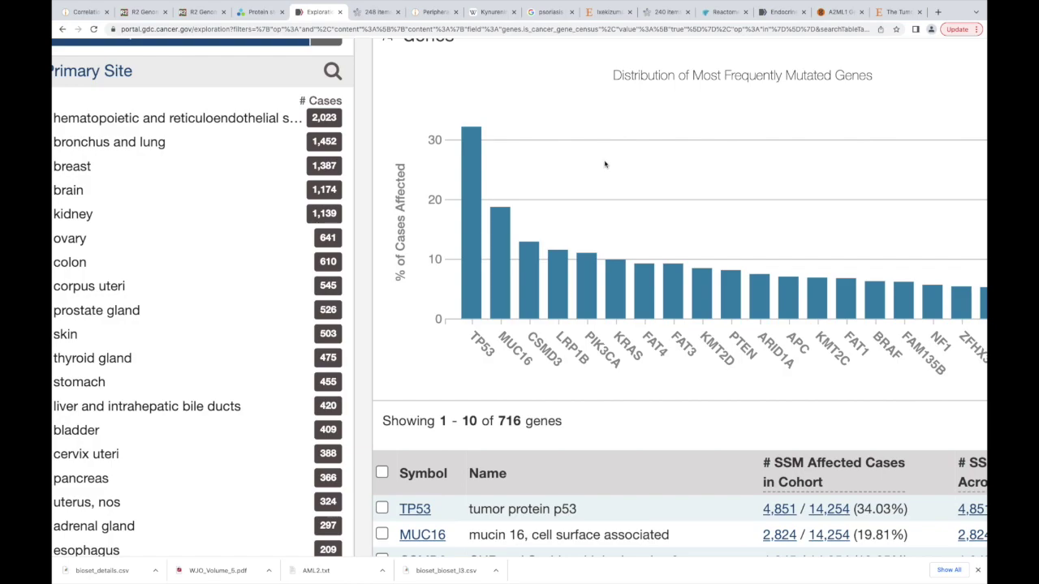
pyautogui.scroll(-1, 604, 165)
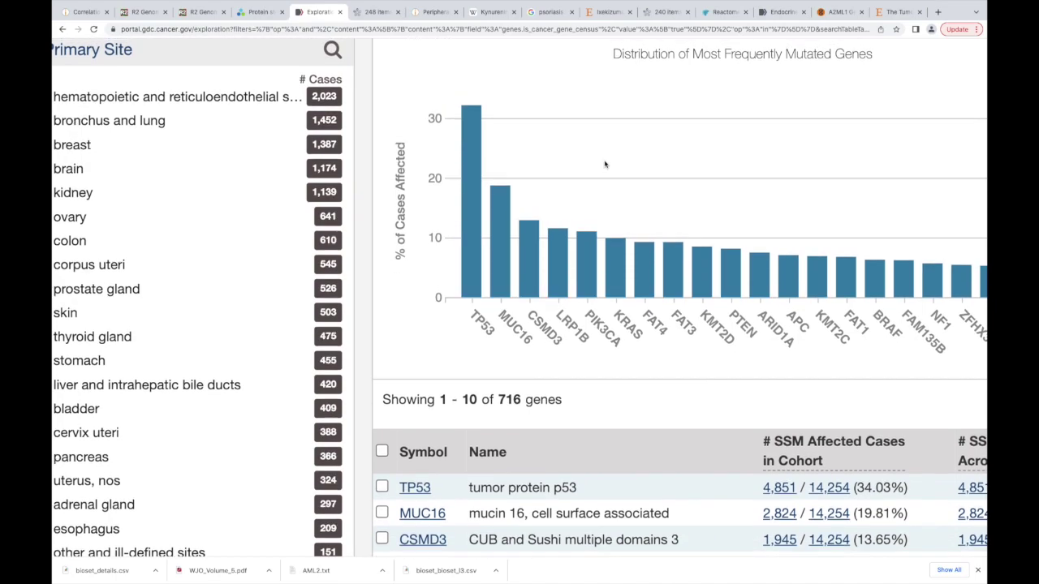
pyautogui.scroll(2, 605, 165)
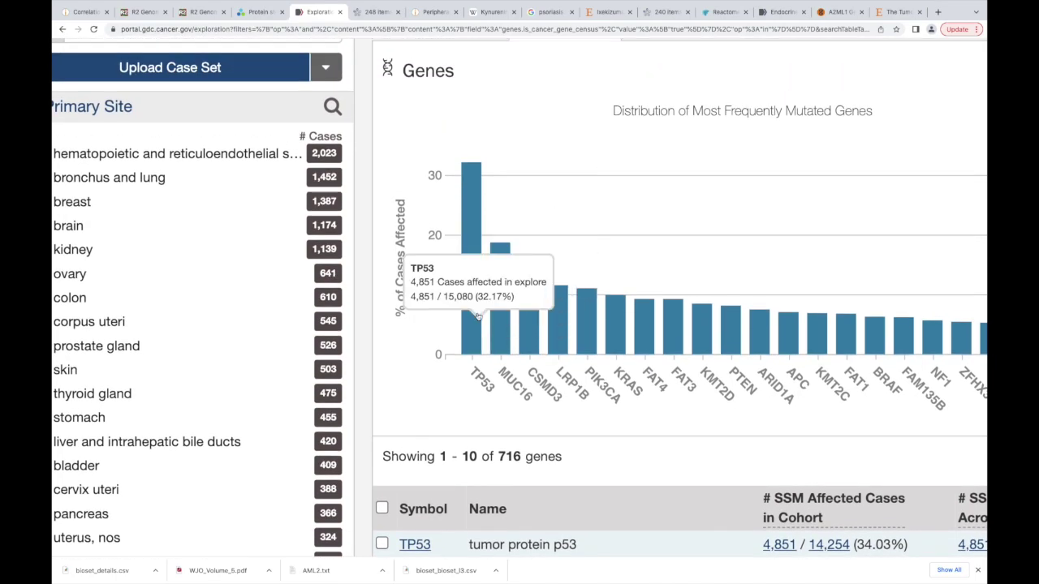
pyautogui.scroll(-1, 477, 317)
pyautogui.scroll(-3, 477, 317)
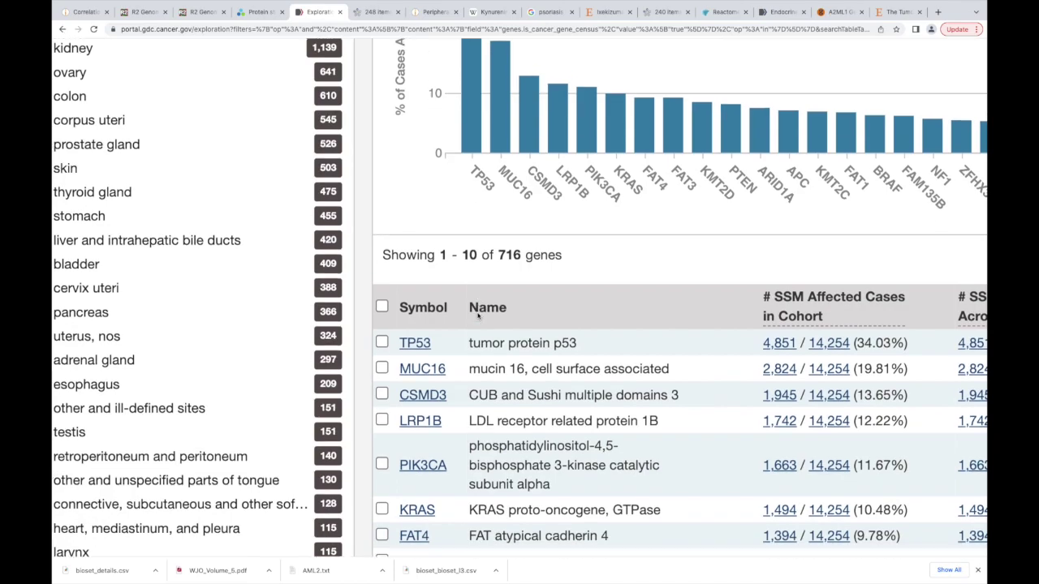
pyautogui.hscroll(5, 478, 317)
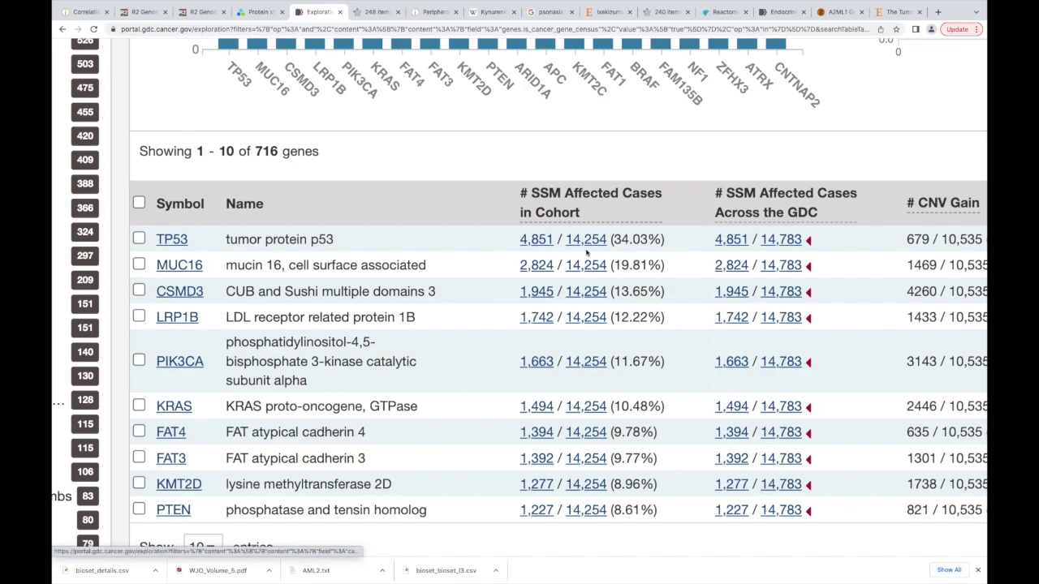
pyautogui.hscroll(2, 696, 284)
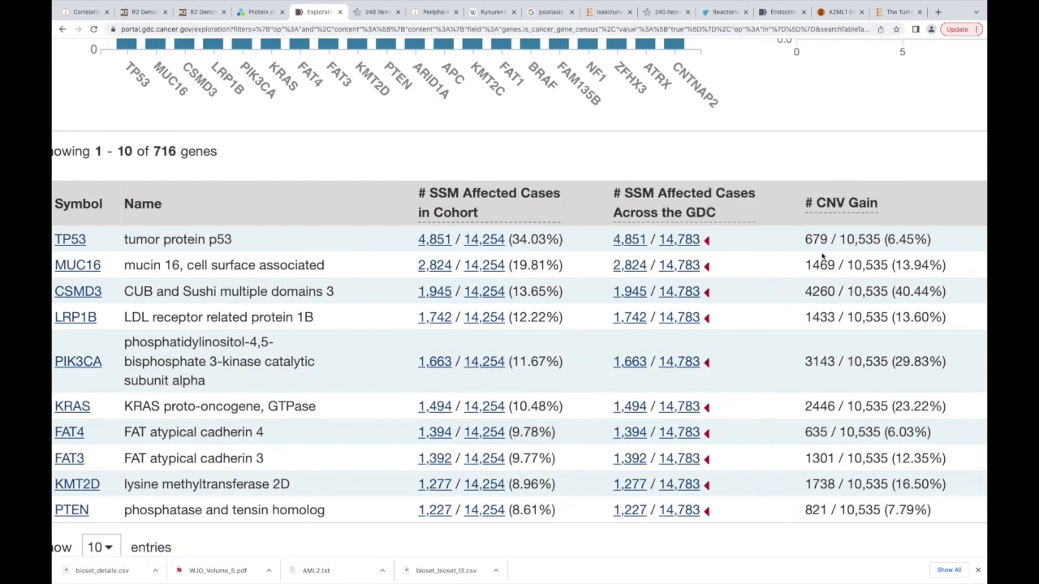
pyautogui.moveTo(702, 204)
pyautogui.hscroll(8, 702, 204)
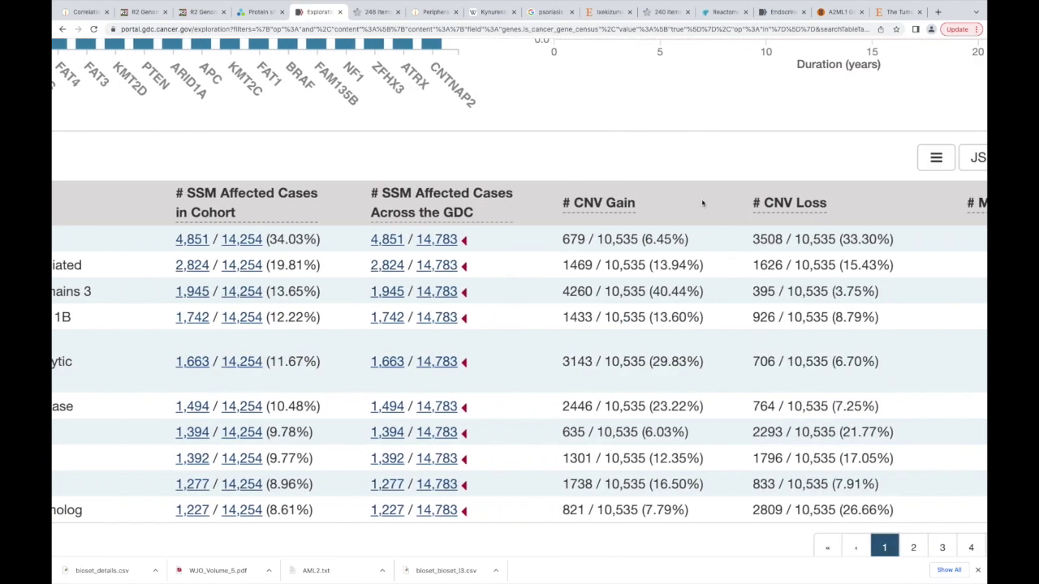
pyautogui.hscroll(2, 702, 204)
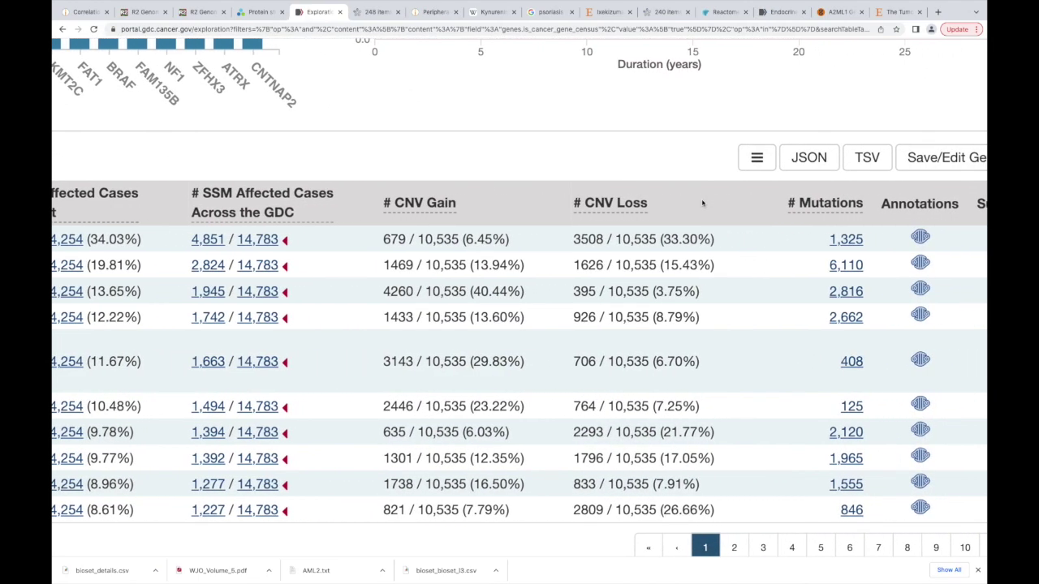
pyautogui.hscroll(-1, 702, 204)
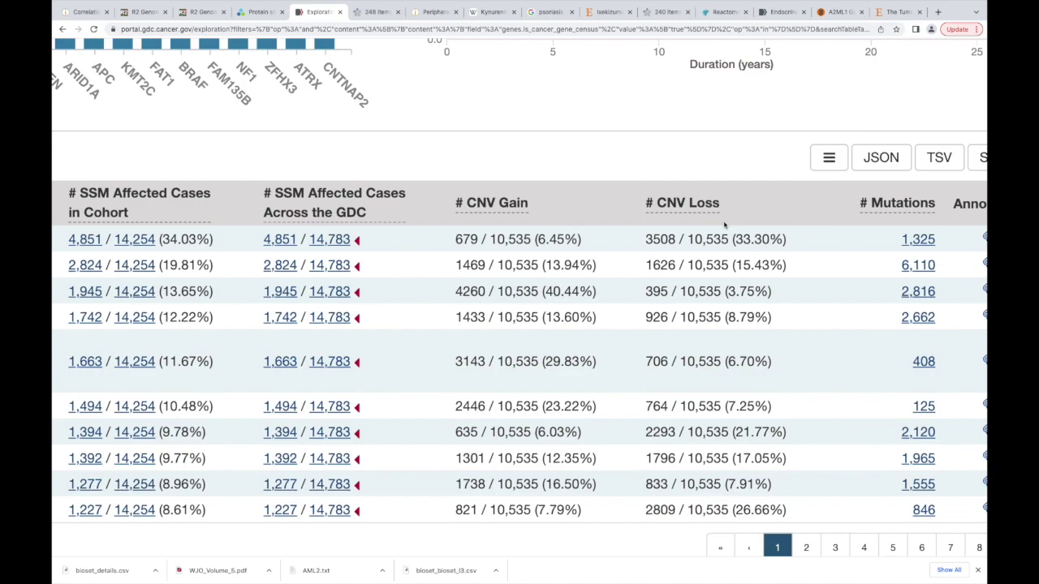
pyautogui.hscroll(-10, 568, 325)
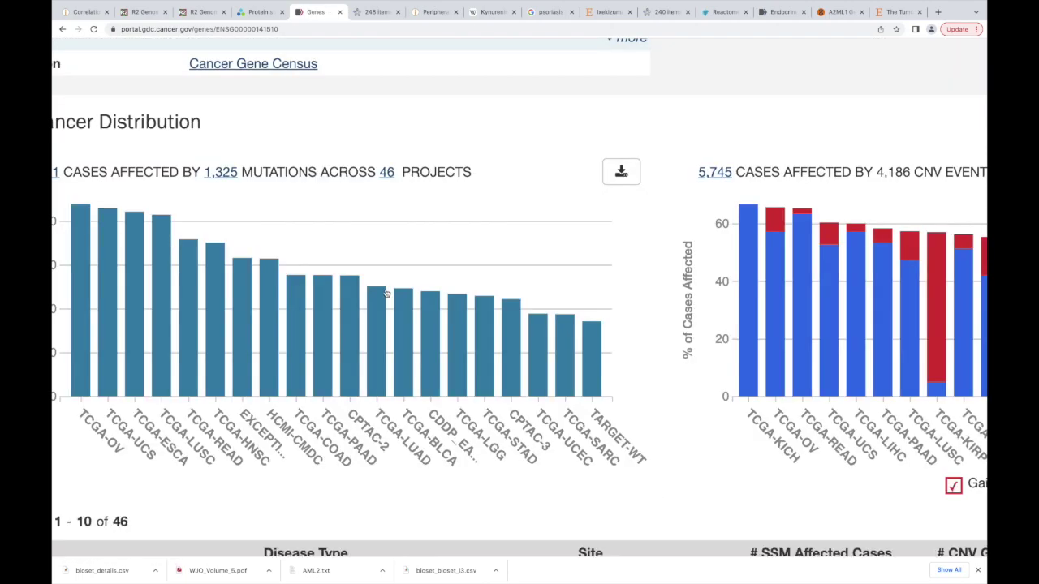
# - Scroll the TP53 gene page past the Cancer Distribution charts down to the TP53 protein plot
pyautogui.scroll(-5, 386, 294)
pyautogui.scroll(3, 386, 294)
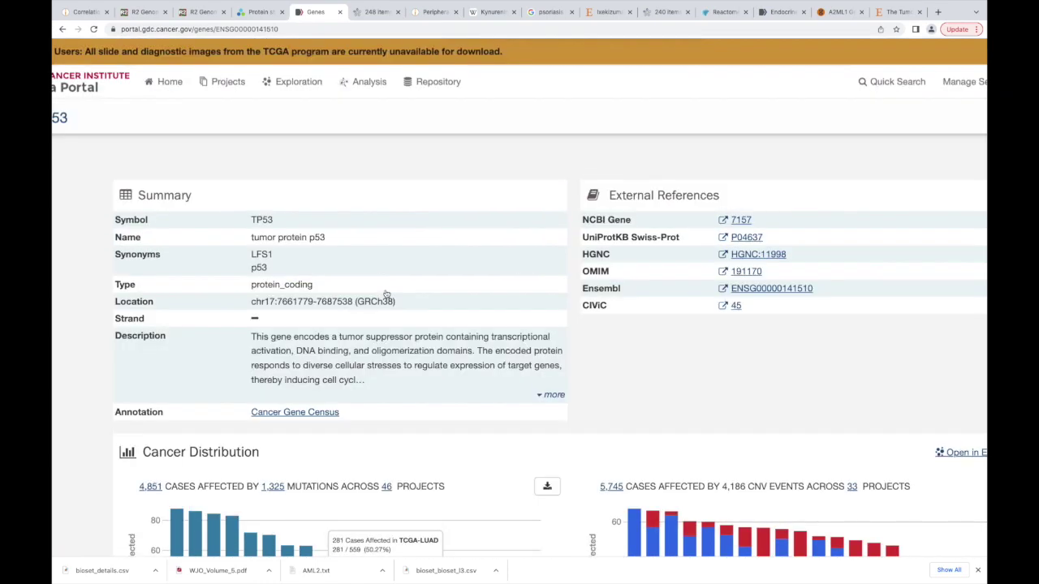
pyautogui.scroll(-2, 387, 294)
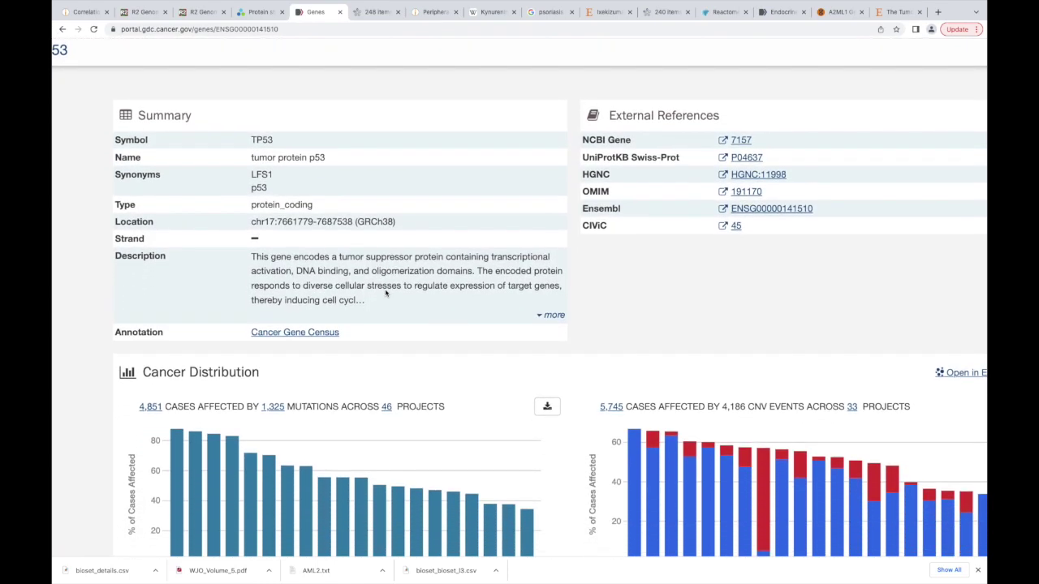
pyautogui.scroll(-1, 386, 294)
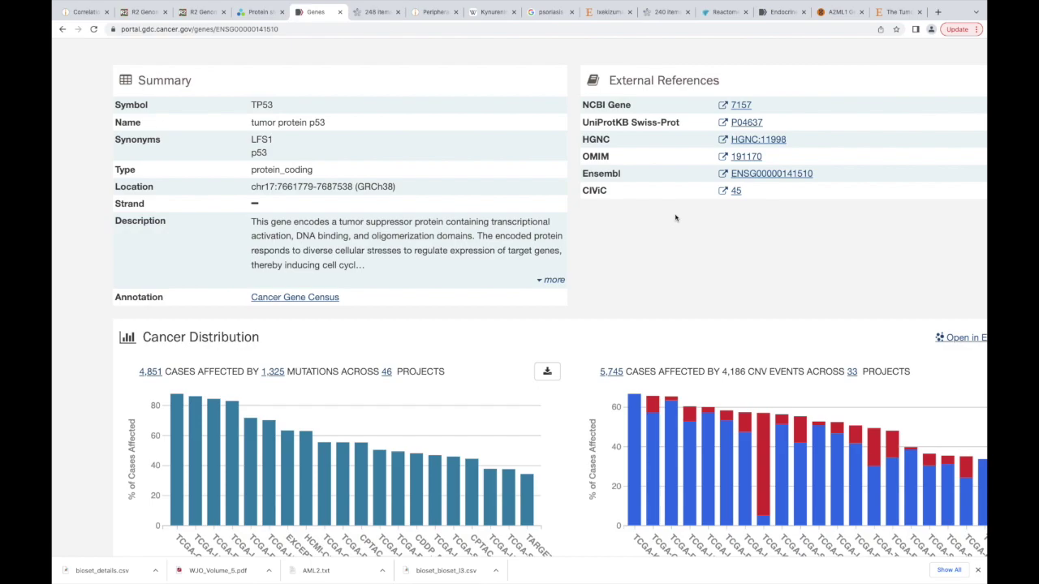
pyautogui.scroll(-1, 675, 217)
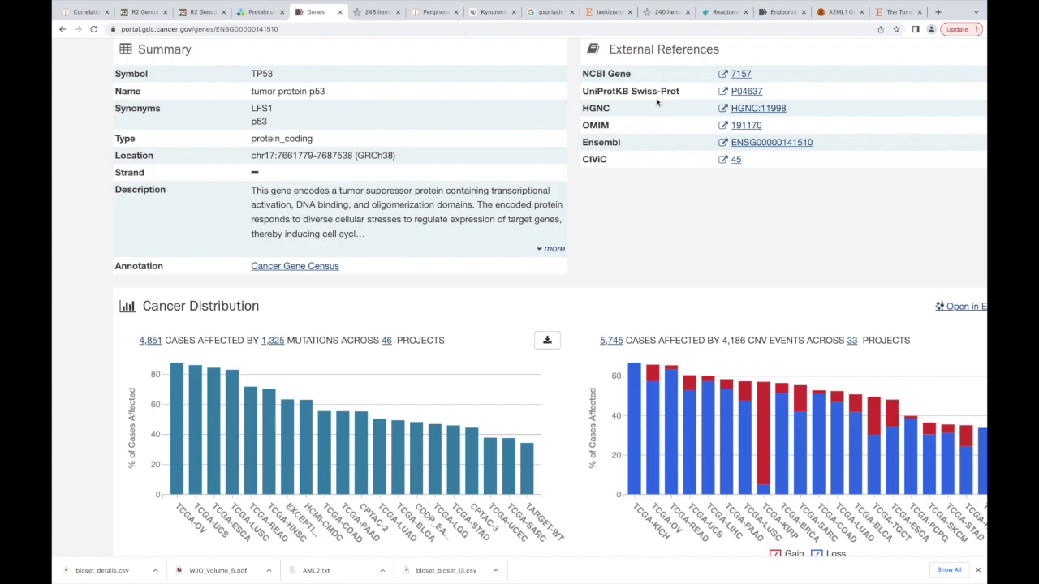
pyautogui.scroll(-4, 658, 102)
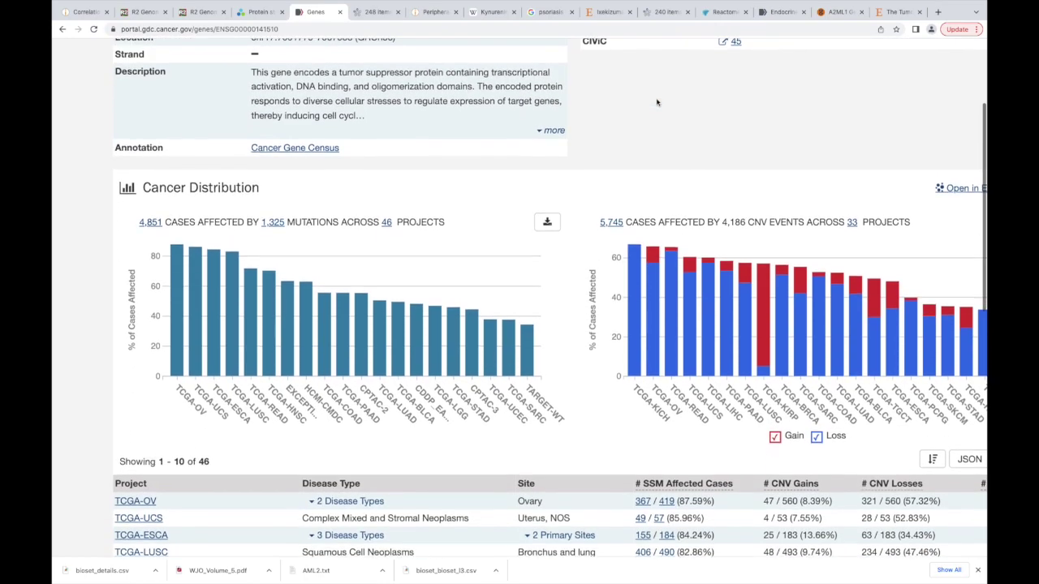
pyautogui.hscroll(-1, 657, 103)
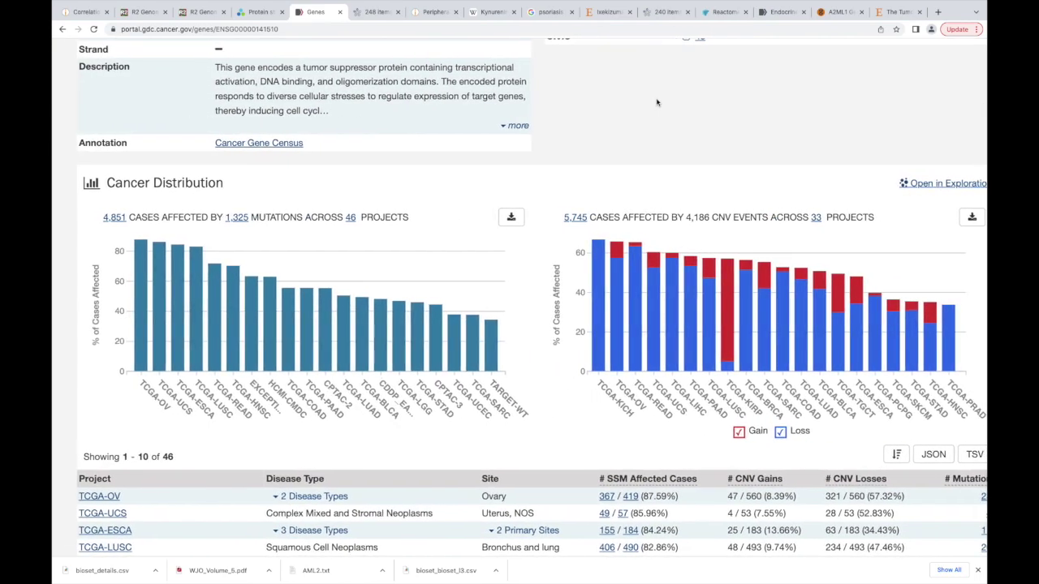
pyautogui.scroll(-1, 657, 102)
pyautogui.scroll(-1, 657, 103)
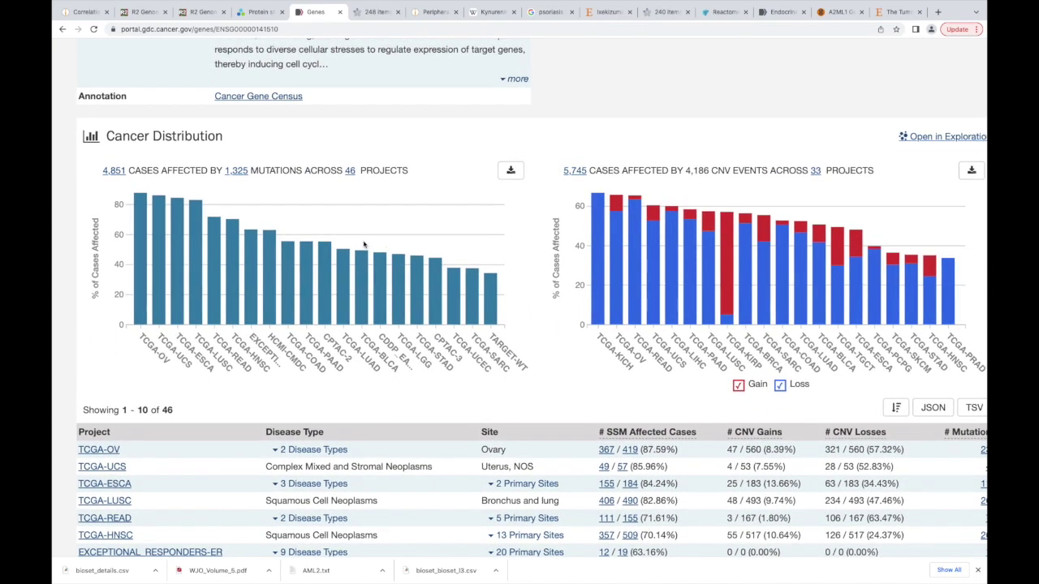
pyautogui.scroll(-5, 377, 370)
pyautogui.hscroll(1, 710, 319)
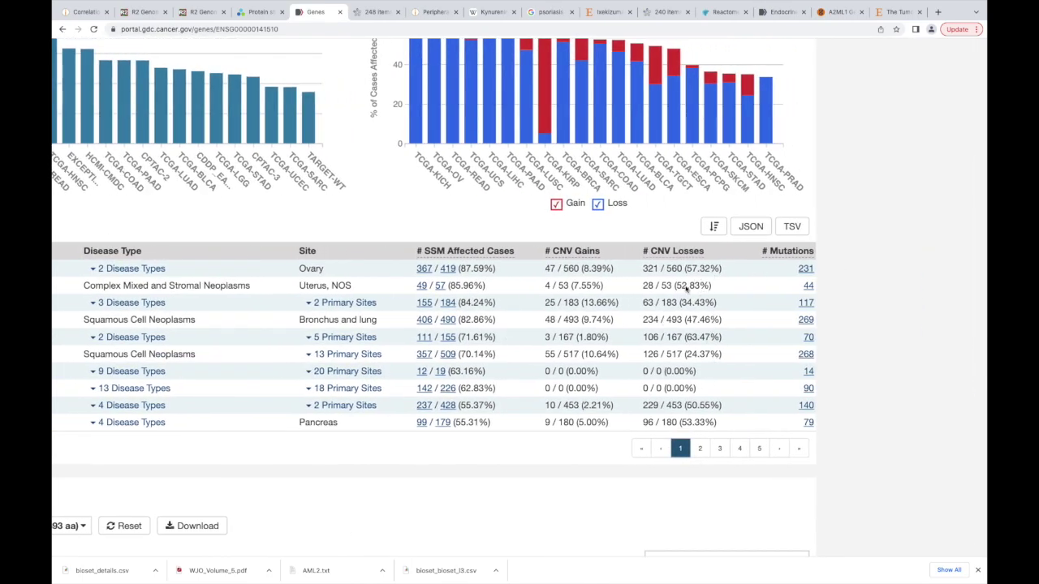
pyautogui.hscroll(-2, 686, 288)
pyautogui.hscroll(-4, 686, 288)
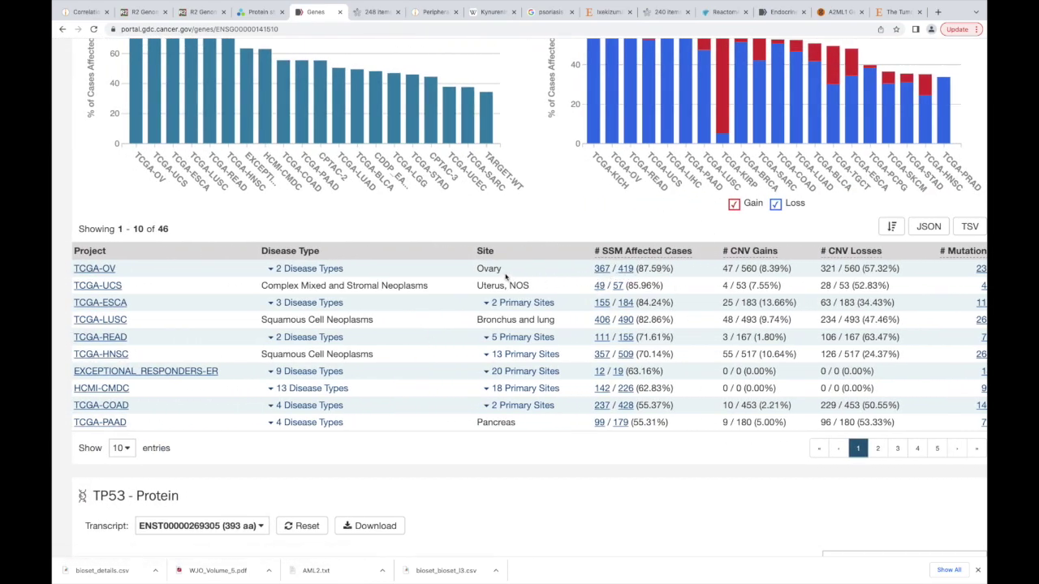
pyautogui.scroll(-3, 505, 277)
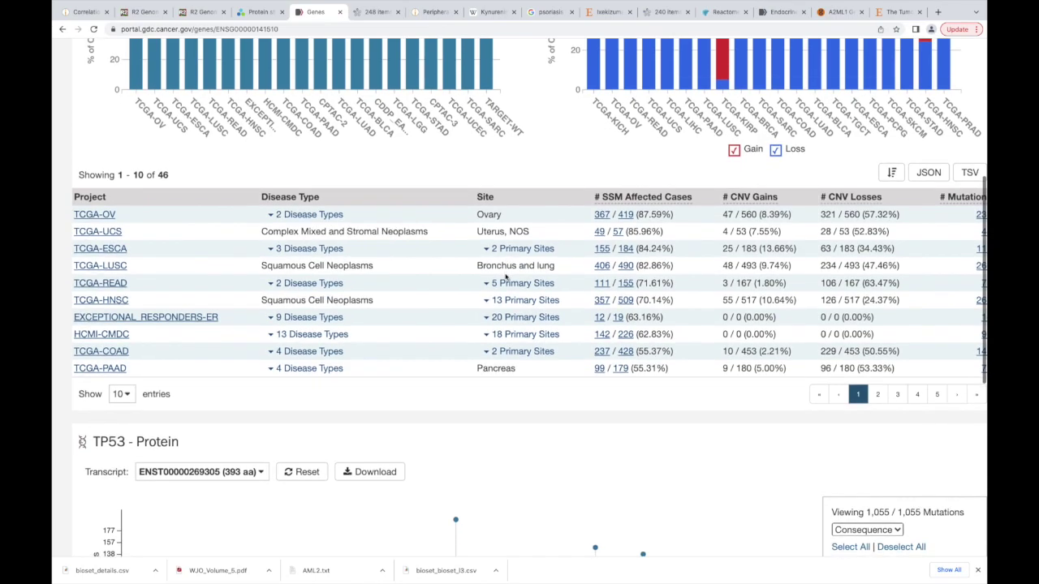
pyautogui.scroll(-2, 504, 277)
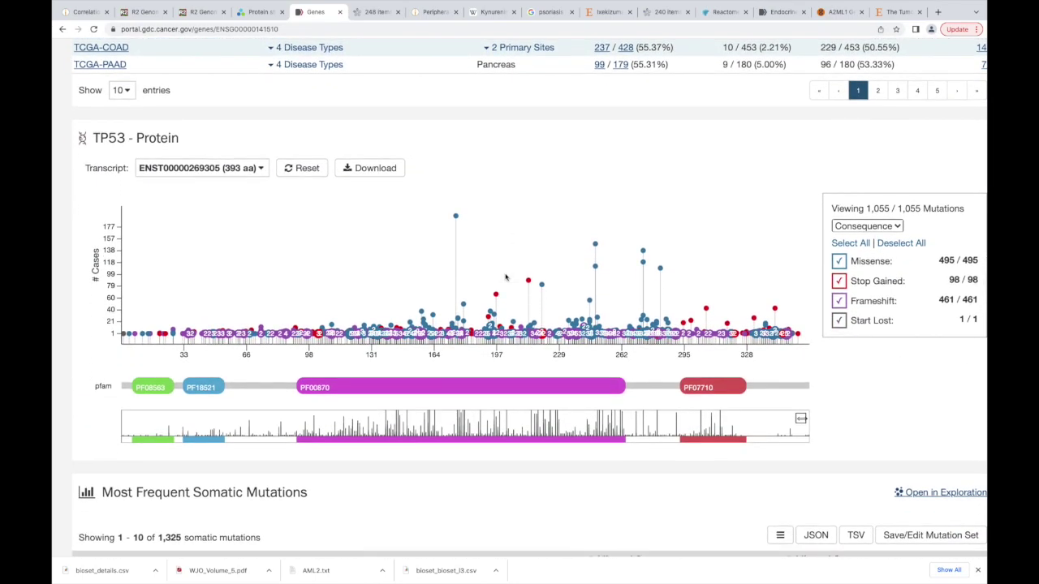
# - Expand the stacked TP53 mutations around positions 164–262 into individual lollipops
pyautogui.scroll(-1, 504, 277)
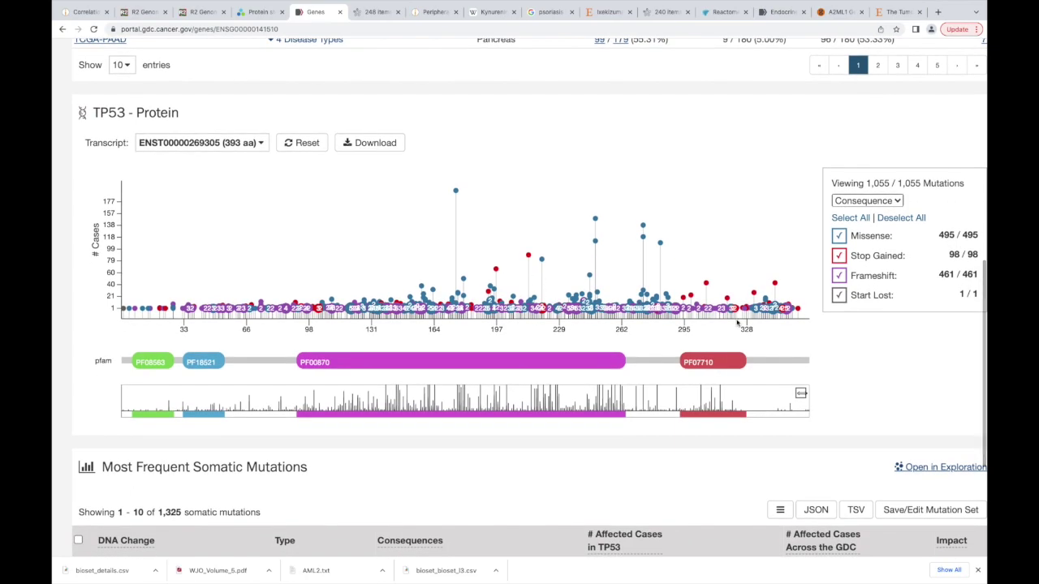
pyautogui.moveTo(659, 245)
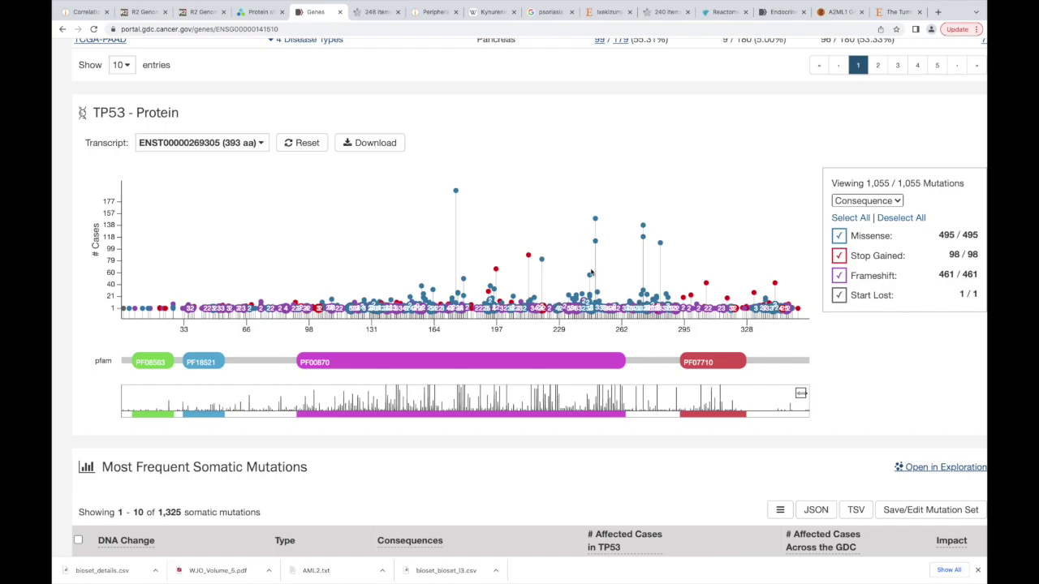
pyautogui.moveTo(587, 319)
pyautogui.moveTo(531, 300)
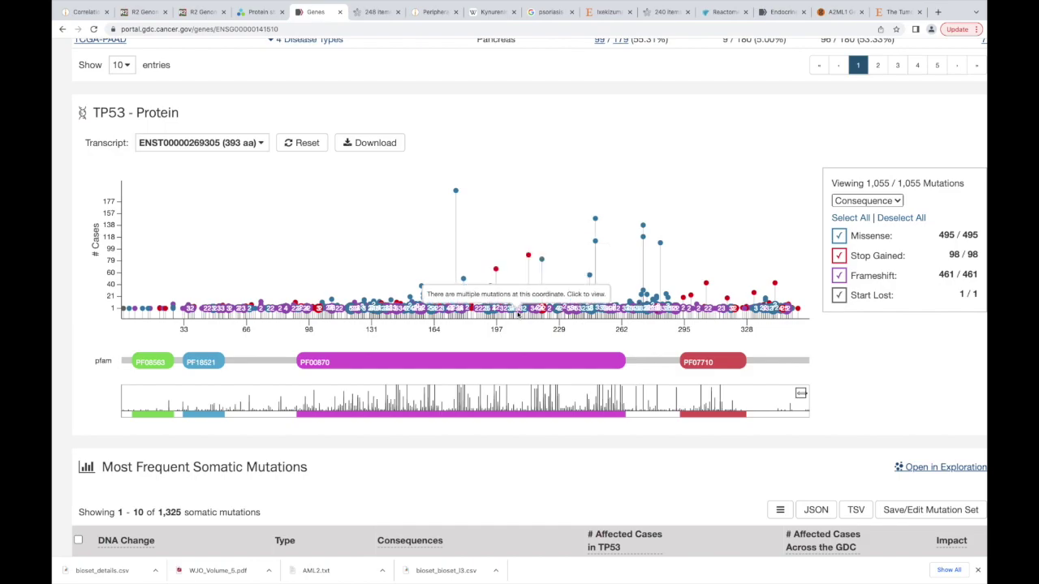
pyautogui.click(516, 315)
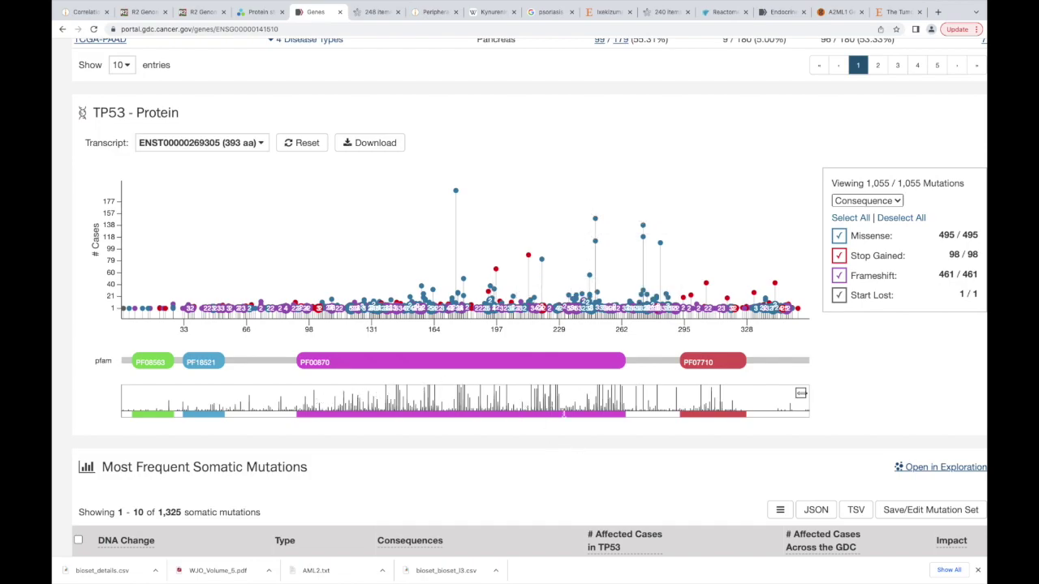
pyautogui.scroll(-1, 493, 441)
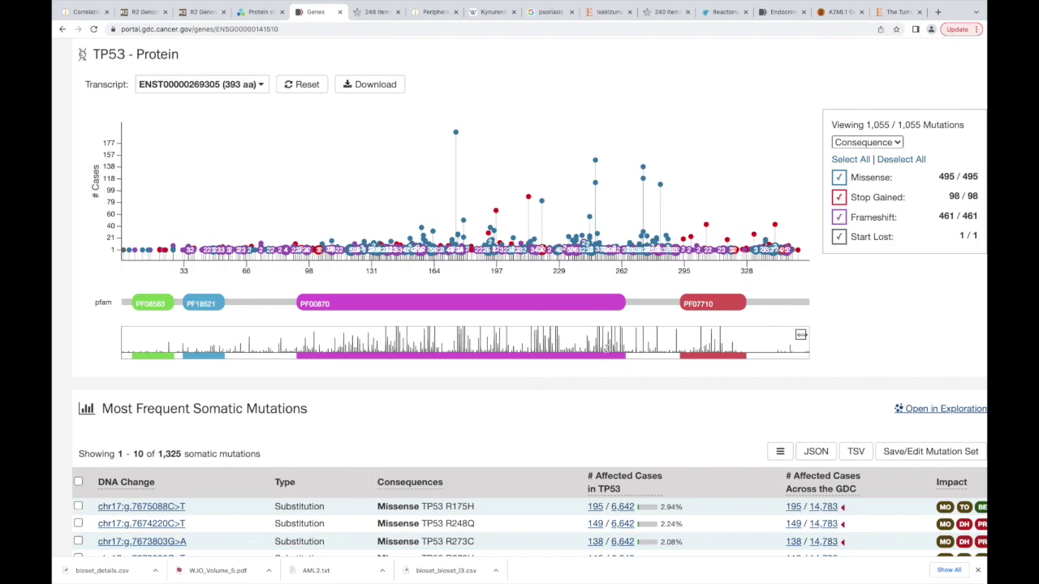
pyautogui.scroll(-5, 599, 350)
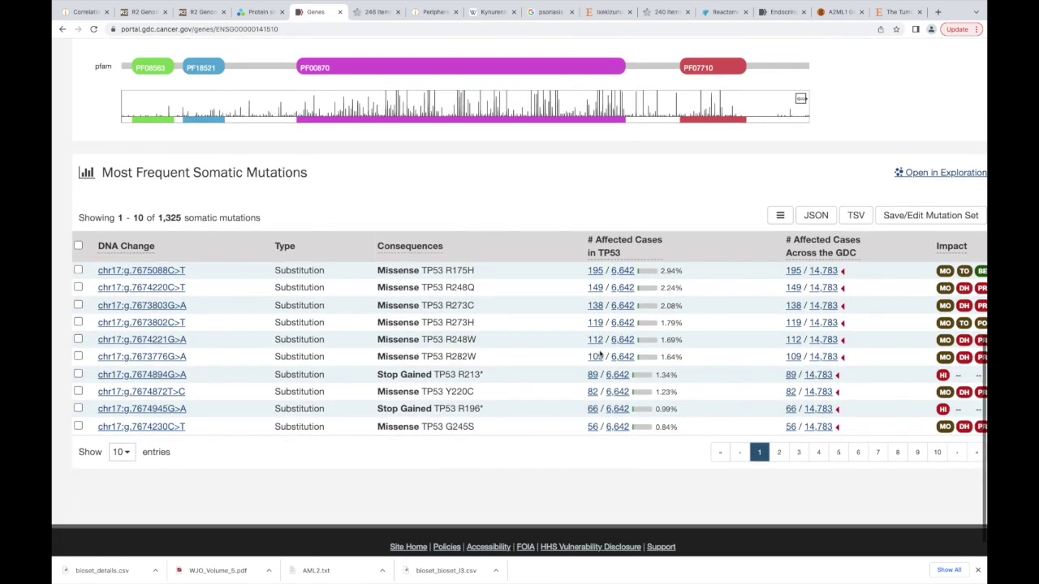
pyautogui.hscroll(5, 600, 355)
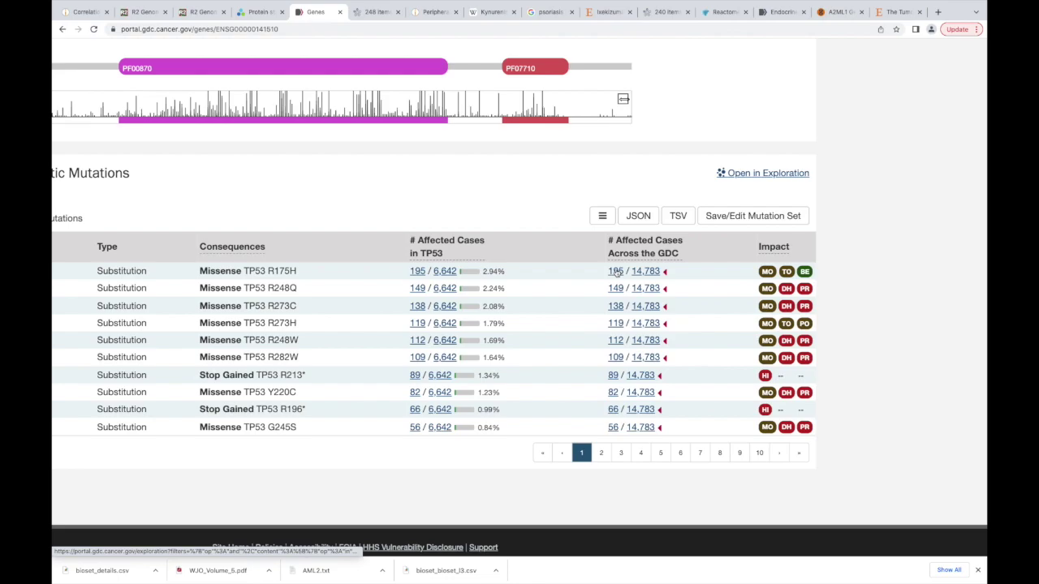
pyautogui.moveTo(803, 273)
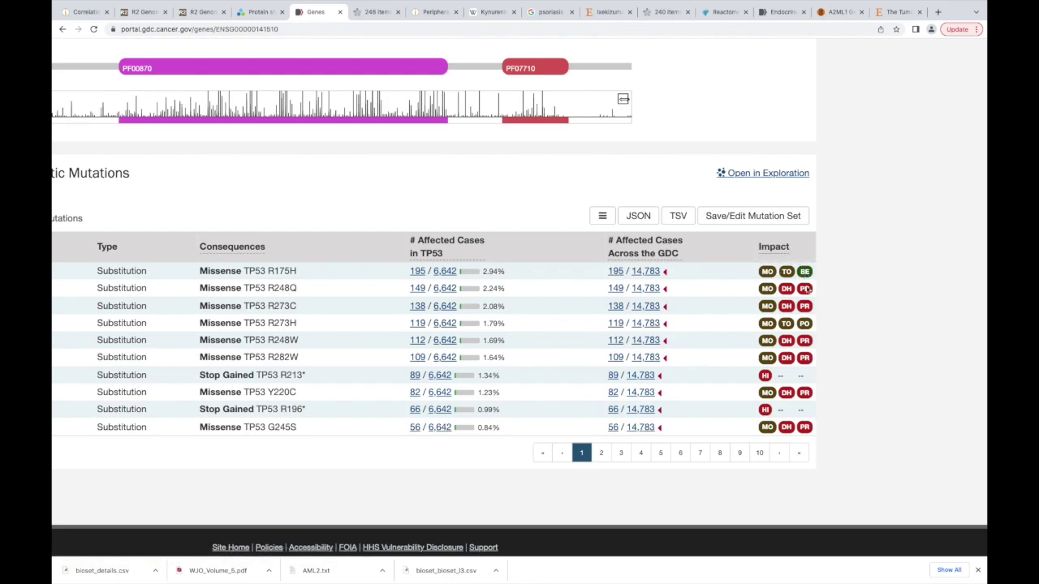
pyautogui.moveTo(805, 290)
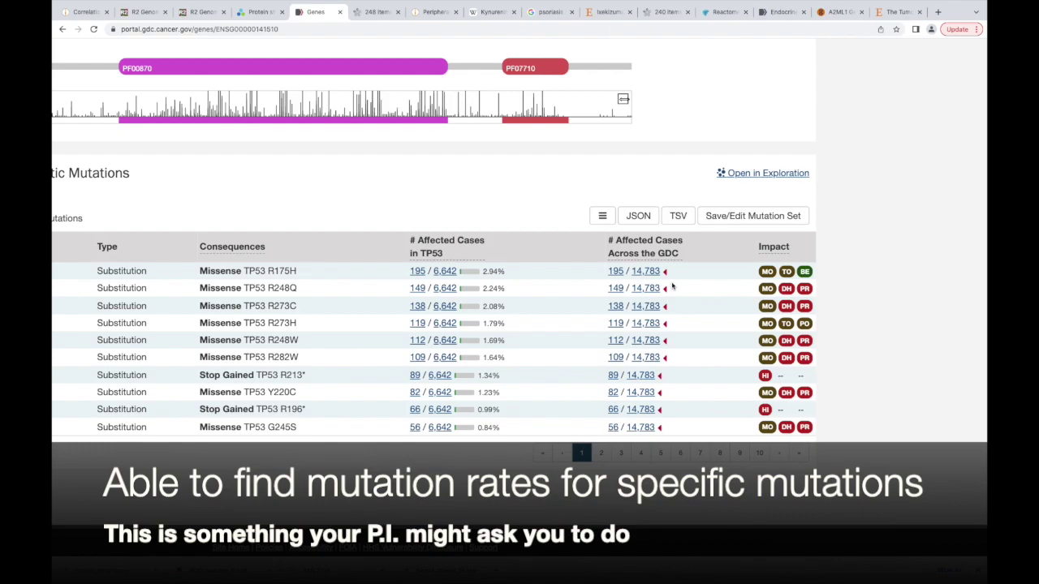
pyautogui.hscroll(-2, 660, 288)
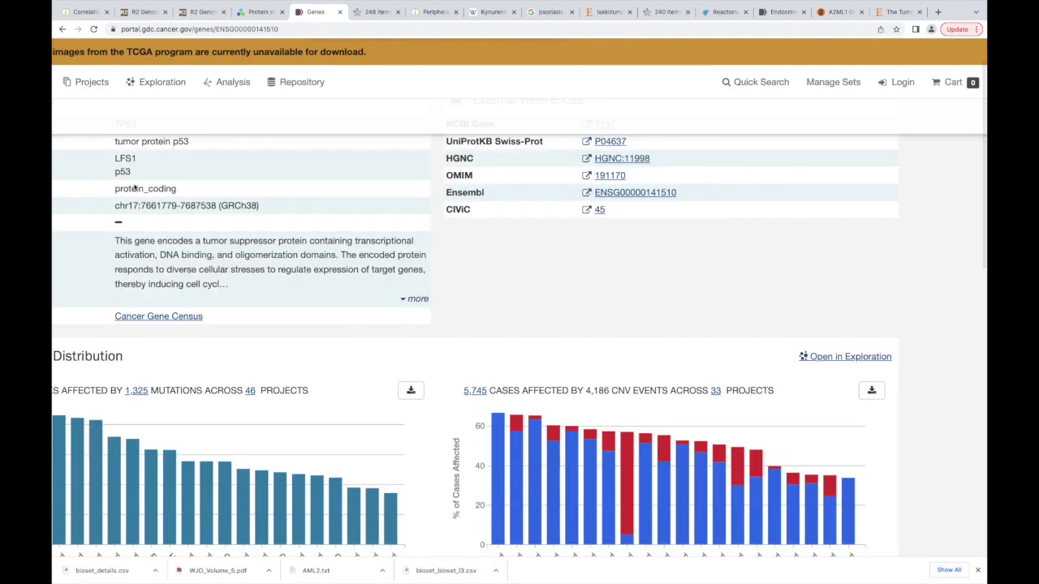
# - Go back to the exploration gene list and open the MUC16 gene page
pyautogui.hscroll(-3, 86, 175)
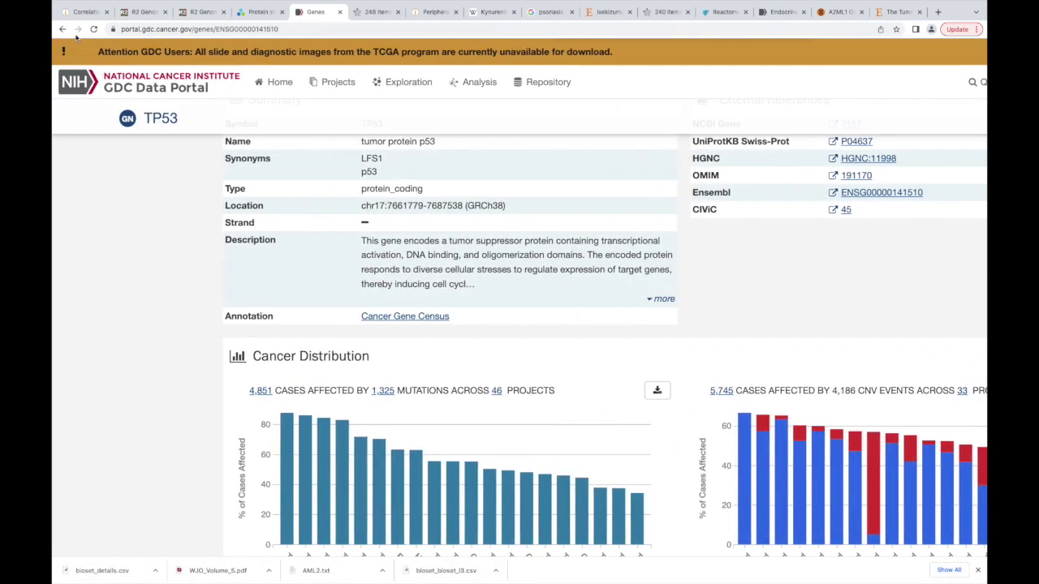
pyautogui.click(63, 29)
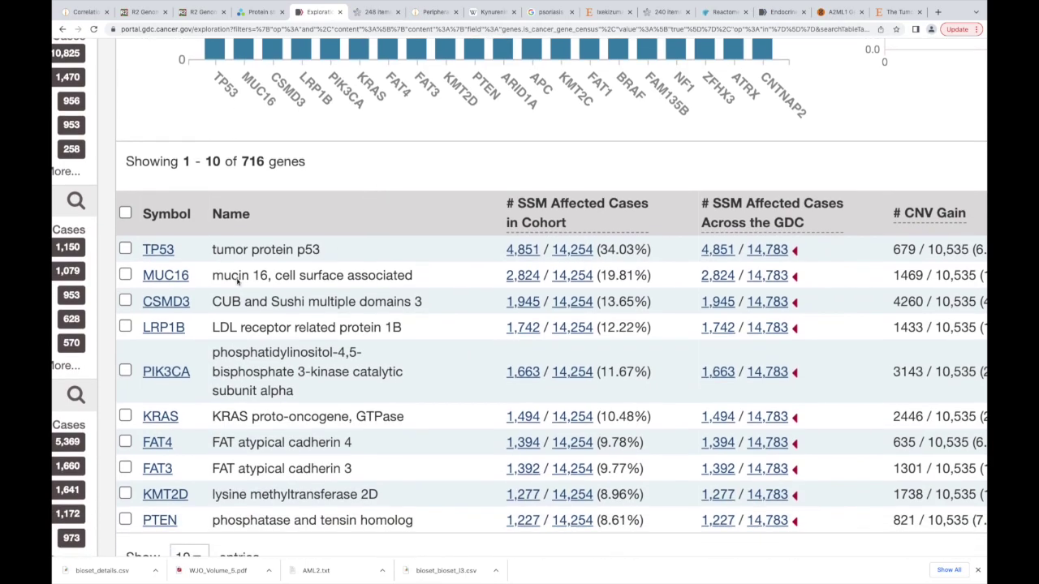
pyautogui.click(171, 276)
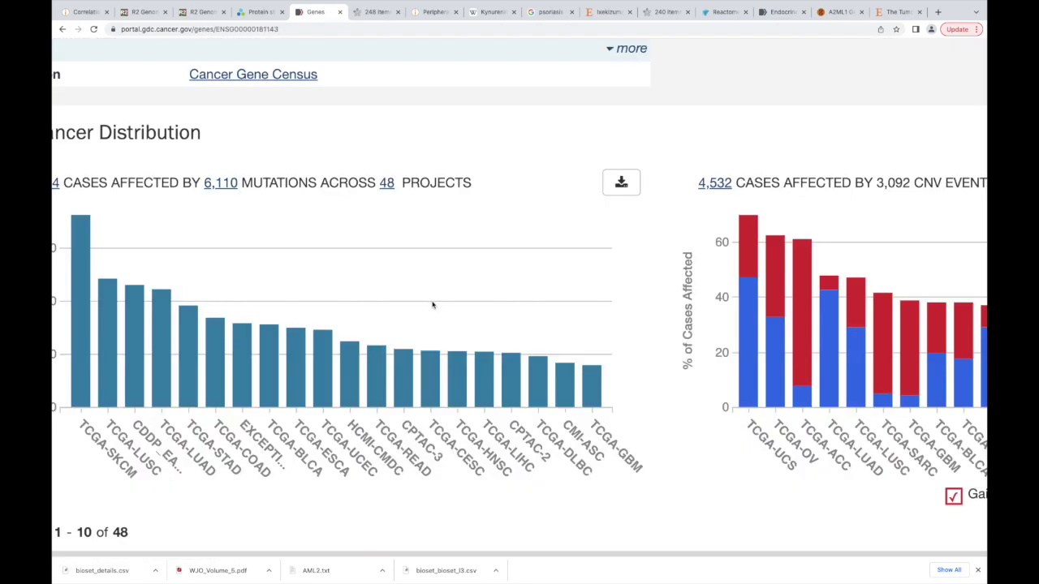
pyautogui.scroll(5, 433, 305)
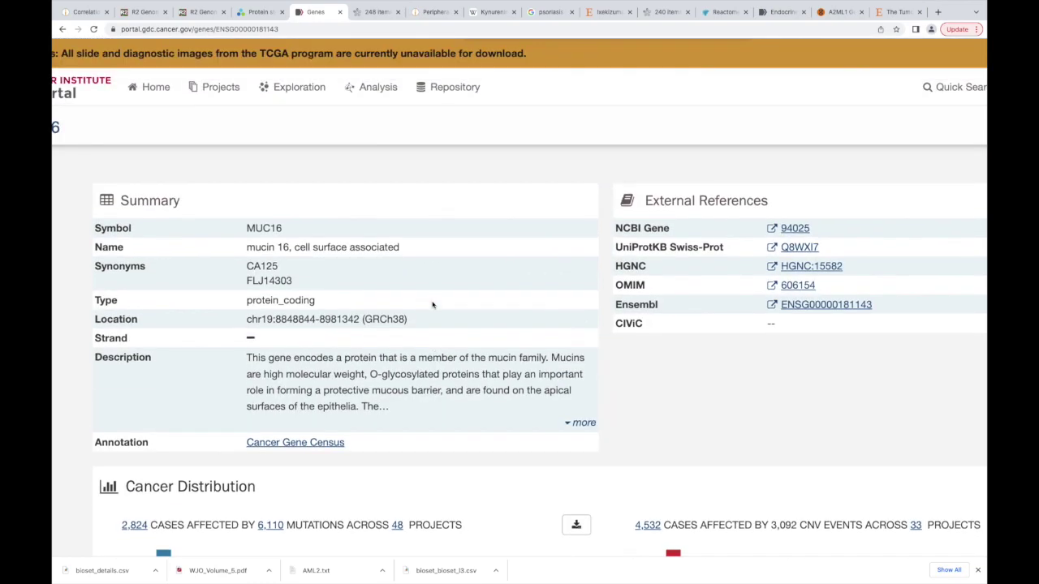
pyautogui.scroll(-5, 433, 305)
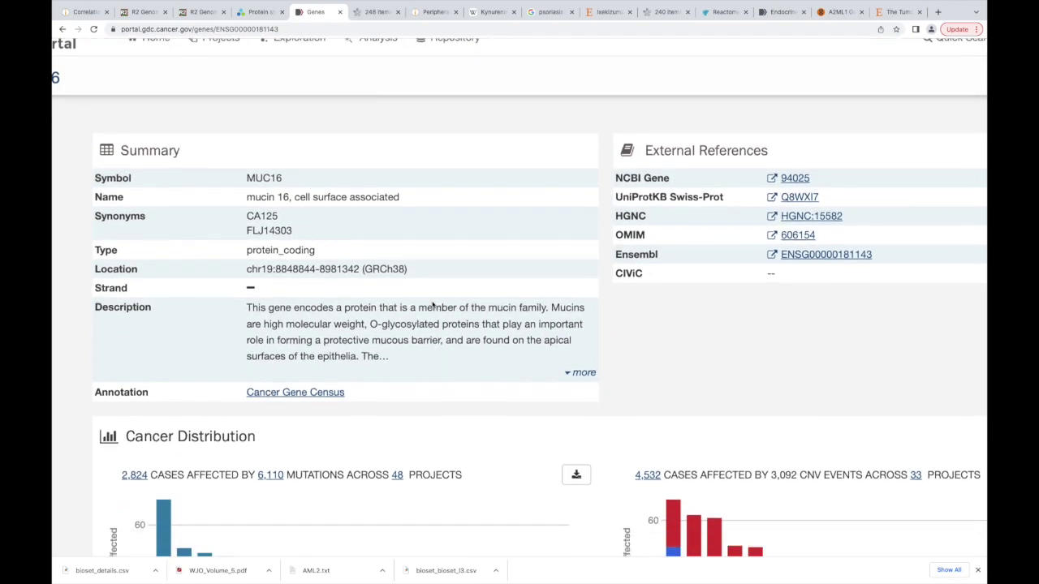
pyautogui.scroll(-2, 432, 305)
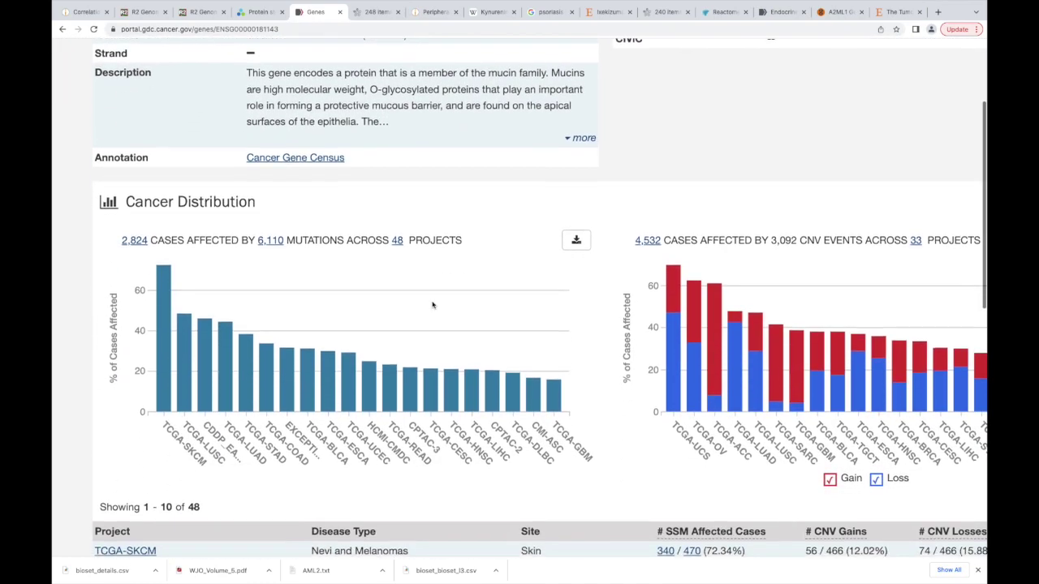
pyautogui.scroll(5, 357, 261)
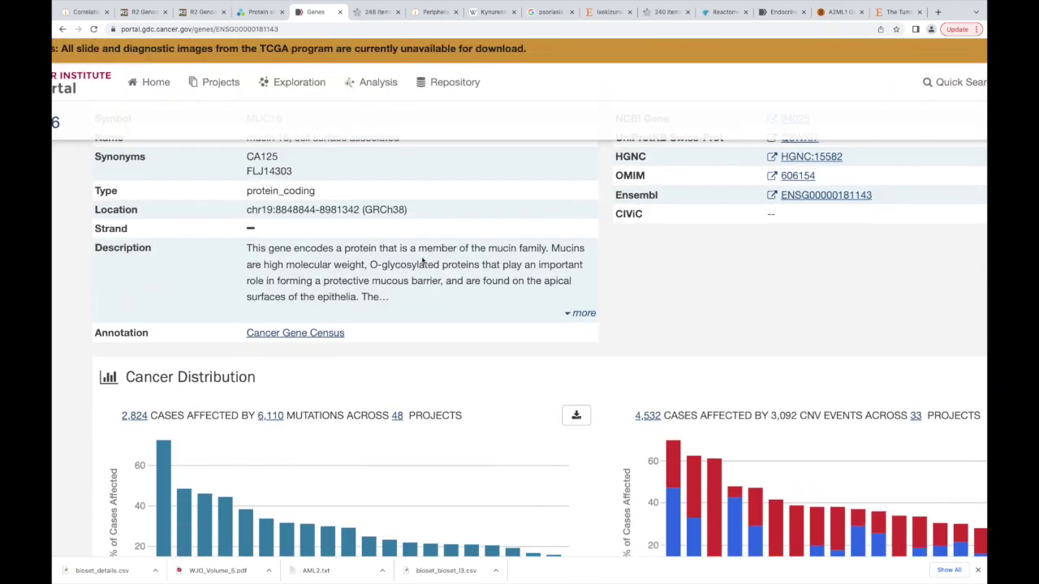
pyautogui.scroll(-3, 459, 284)
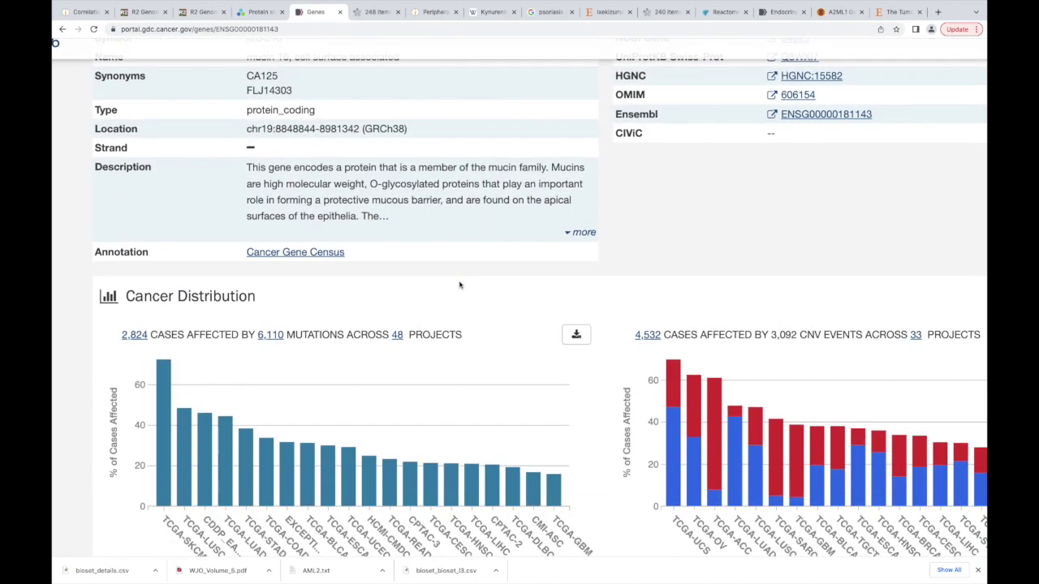
pyautogui.scroll(-3, 459, 284)
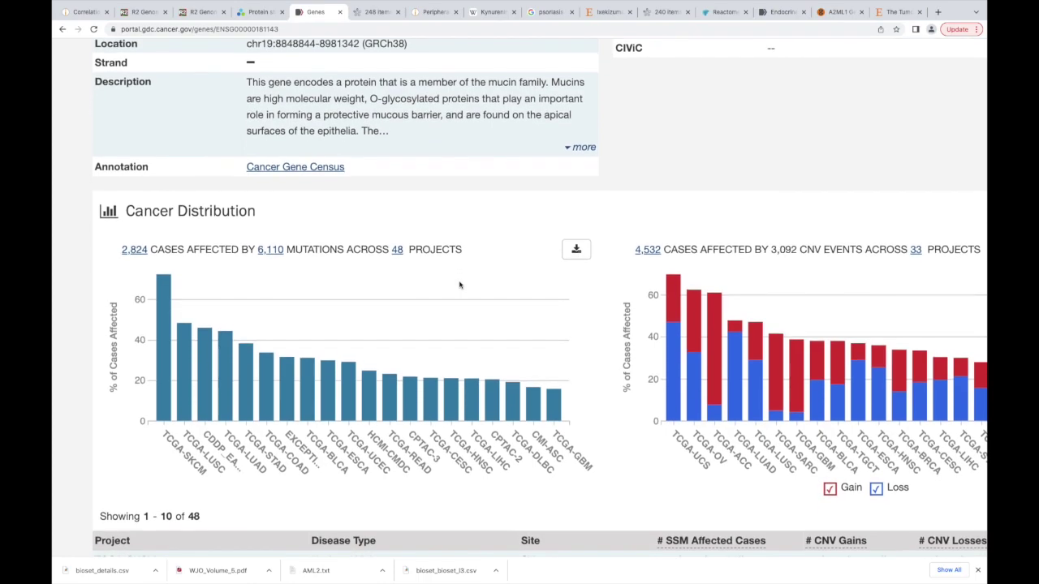
pyautogui.scroll(2, 459, 284)
pyautogui.scroll(-3, 459, 284)
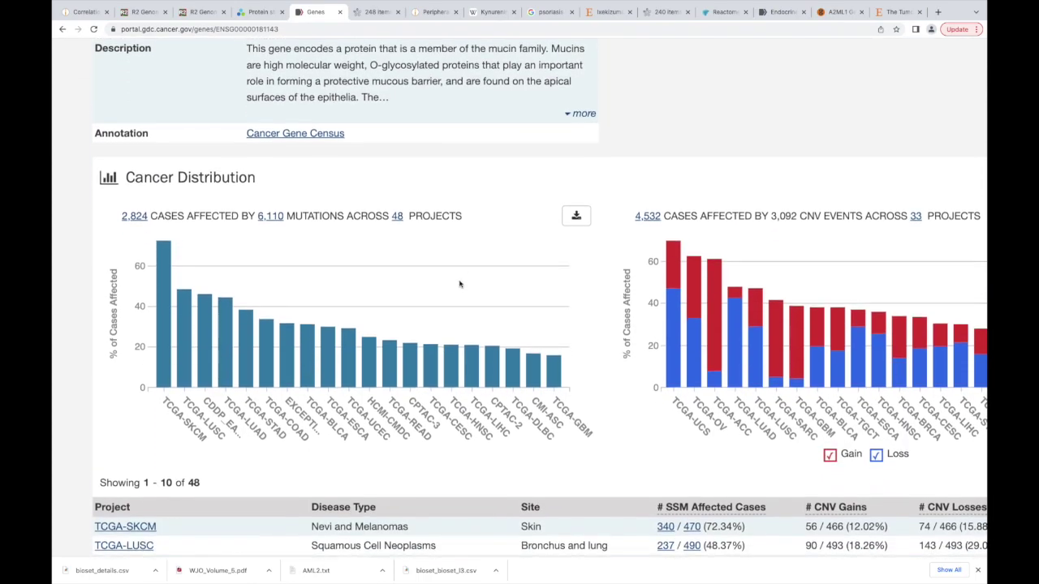
pyautogui.hscroll(1, 459, 284)
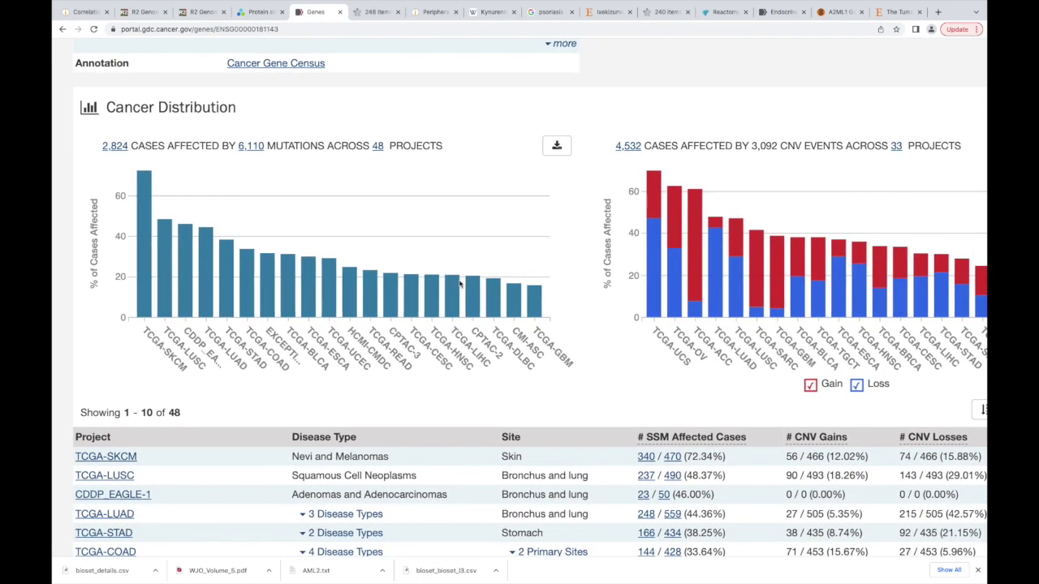
pyautogui.scroll(-1, 459, 284)
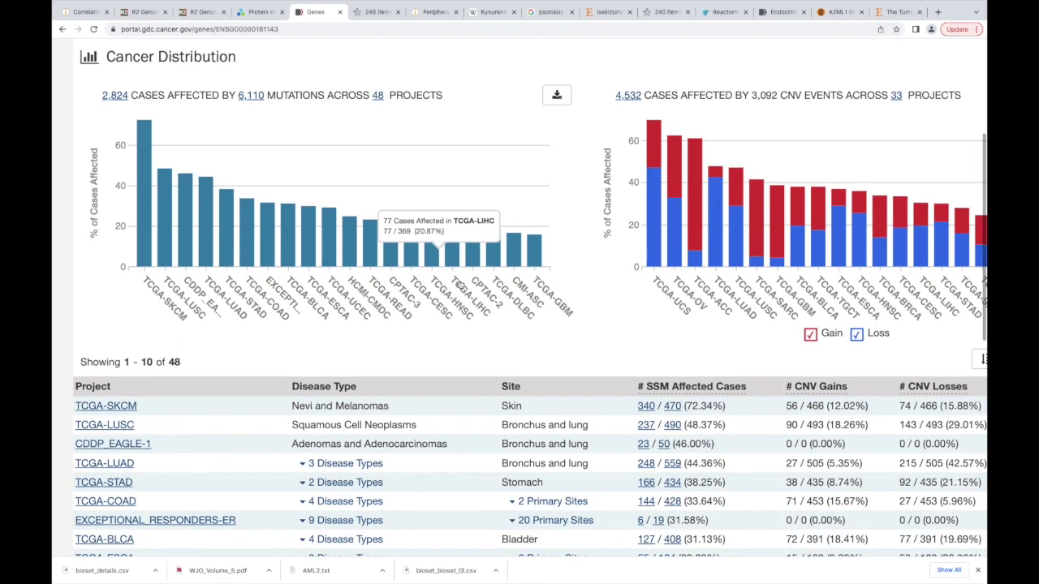
pyautogui.scroll(-3, 459, 284)
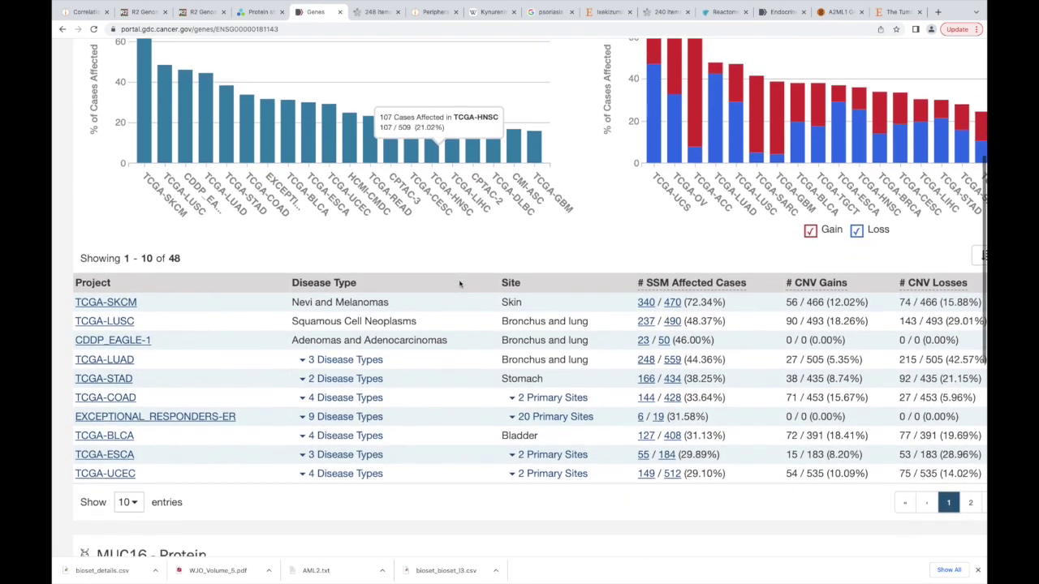
pyautogui.scroll(-10, 460, 284)
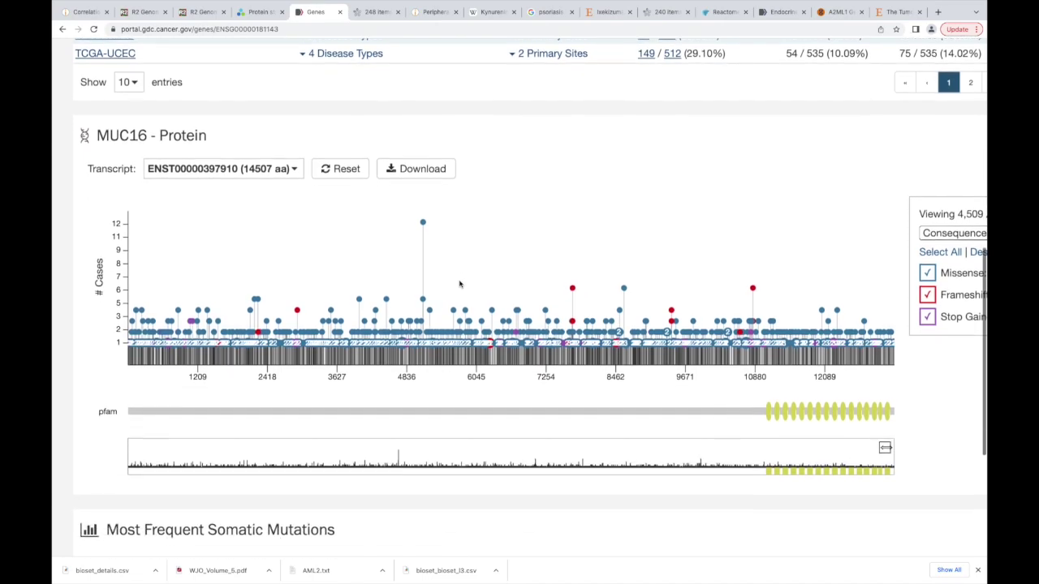
pyautogui.scroll(-3, 459, 284)
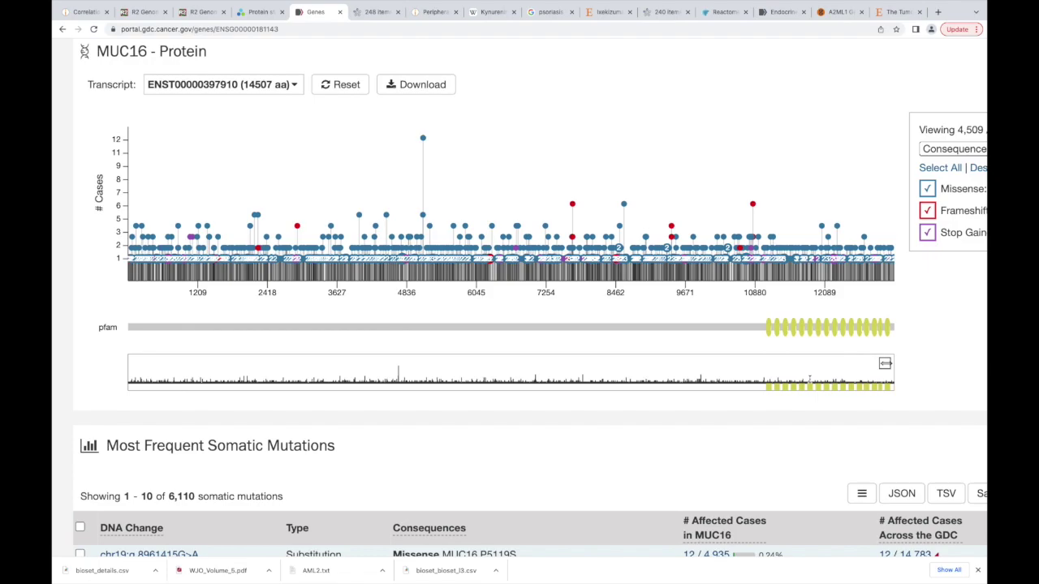
pyautogui.scroll(-5, 809, 378)
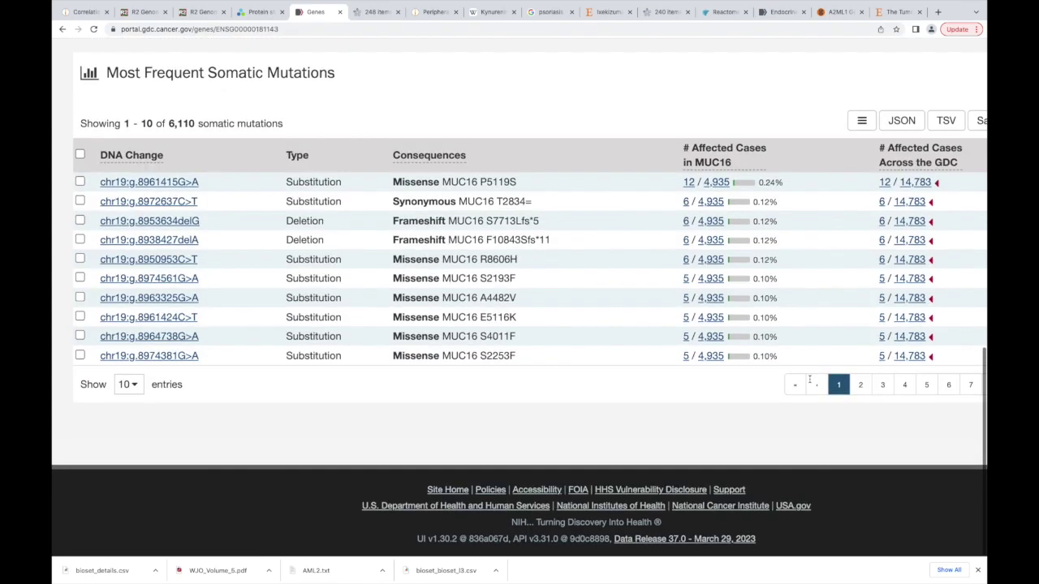
# - Return to the filtered gene list and zoom the page out so the gene table fits
pyautogui.scroll(4, 809, 380)
pyautogui.scroll(10, 809, 382)
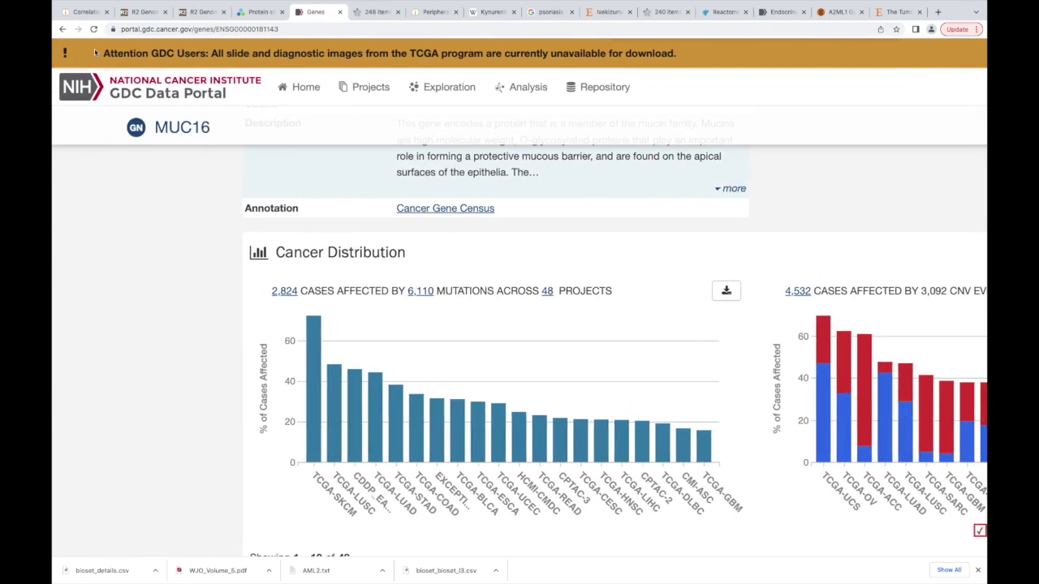
pyautogui.click(61, 30)
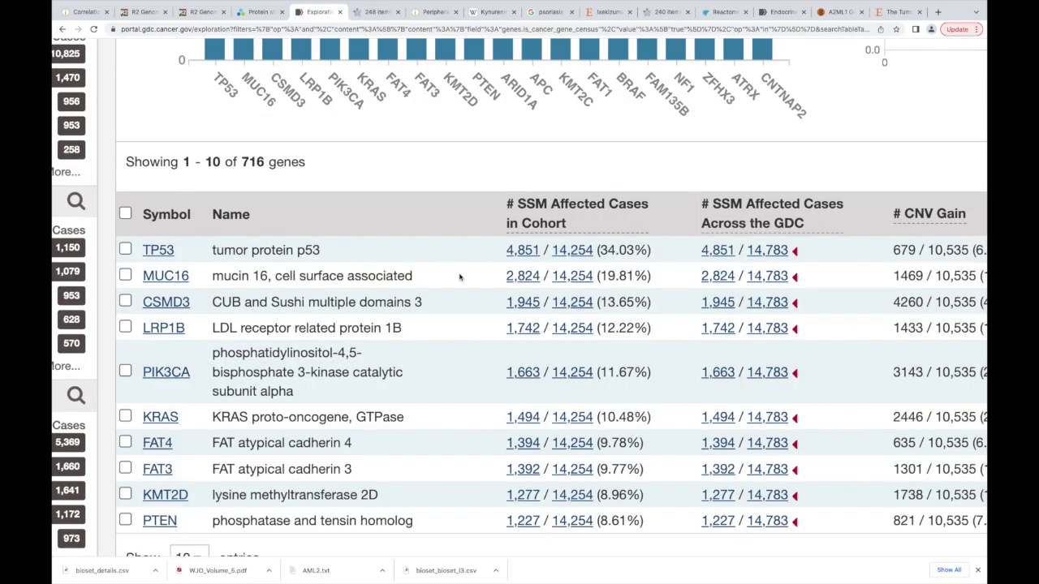
pyautogui.press('super+minus')
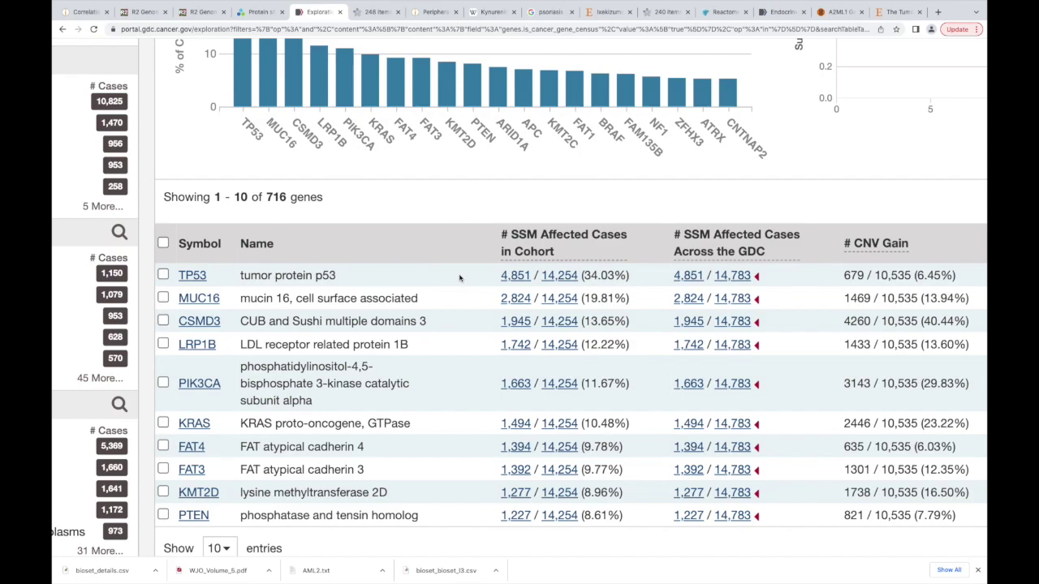
pyautogui.scroll(-2, 459, 278)
pyautogui.scroll(-1, 459, 279)
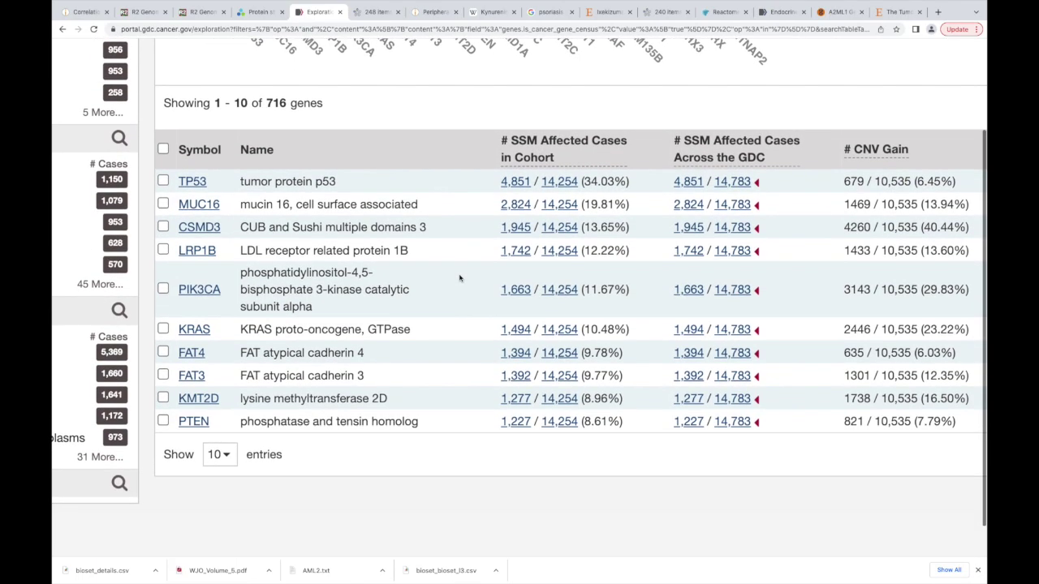
pyautogui.scroll(-1, 459, 278)
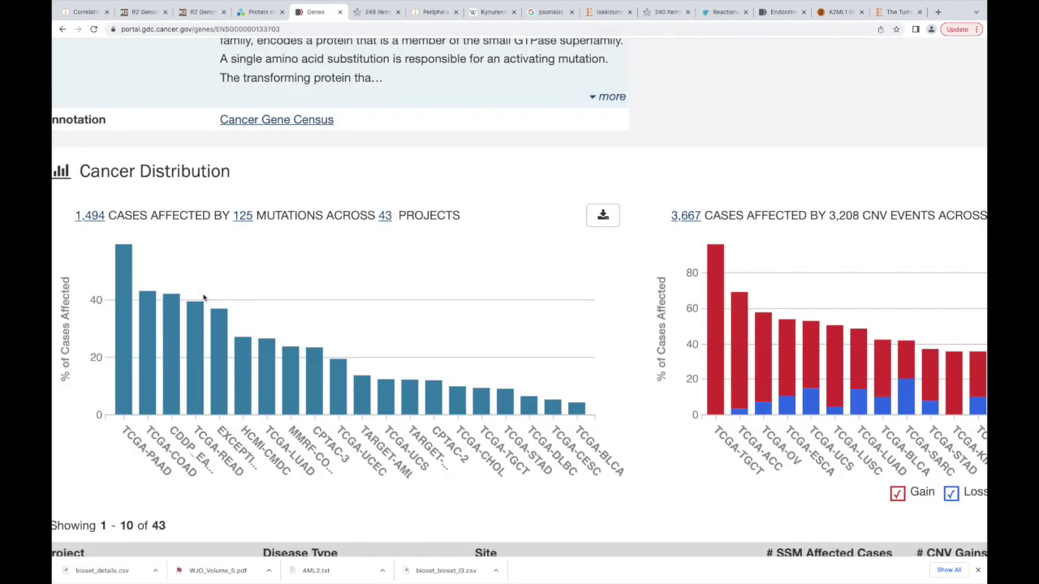
pyautogui.scroll(-1, 204, 297)
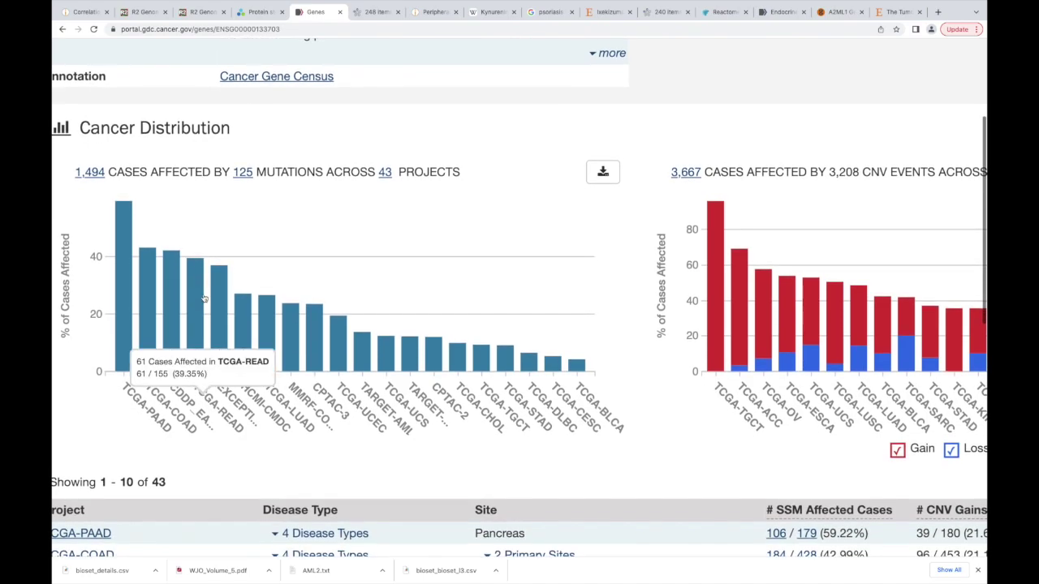
pyautogui.hscroll(2, 203, 297)
pyautogui.hscroll(2, 204, 297)
pyautogui.hscroll(-1, 204, 297)
pyautogui.scroll(-5, 204, 297)
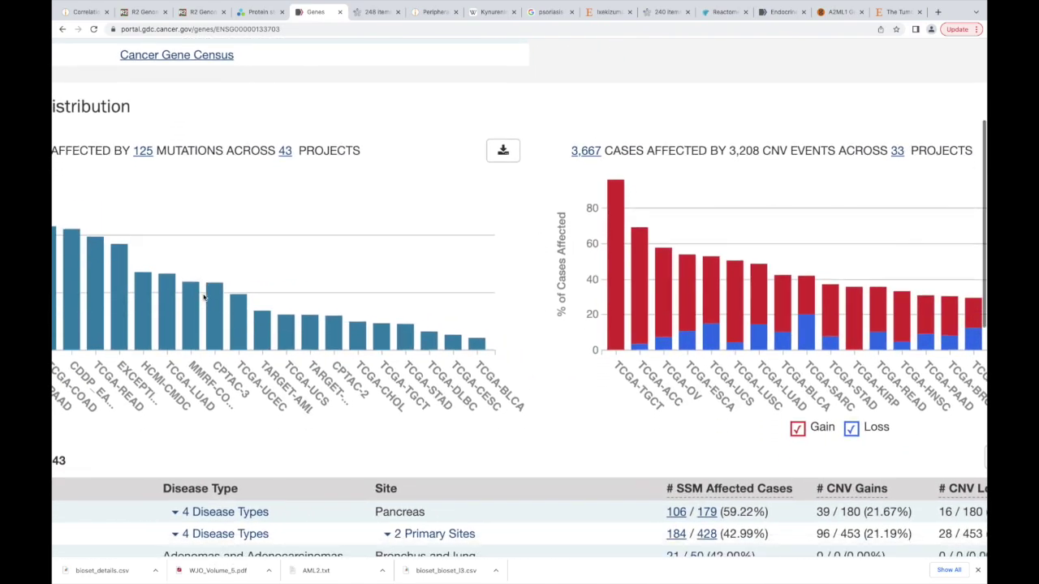
pyautogui.hscroll(-2, 204, 297)
pyautogui.scroll(-7, 203, 297)
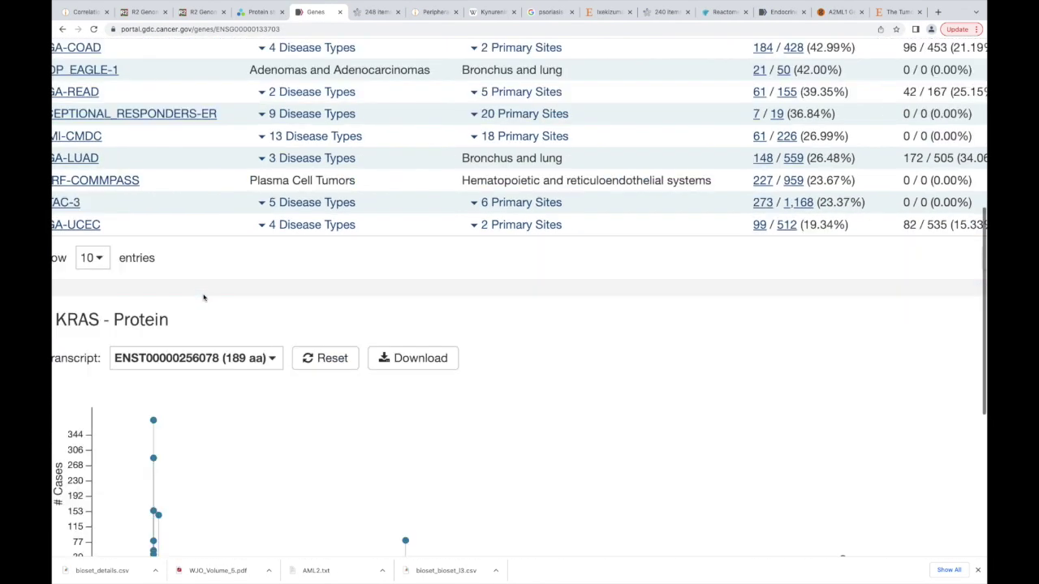
pyautogui.scroll(-2, 204, 297)
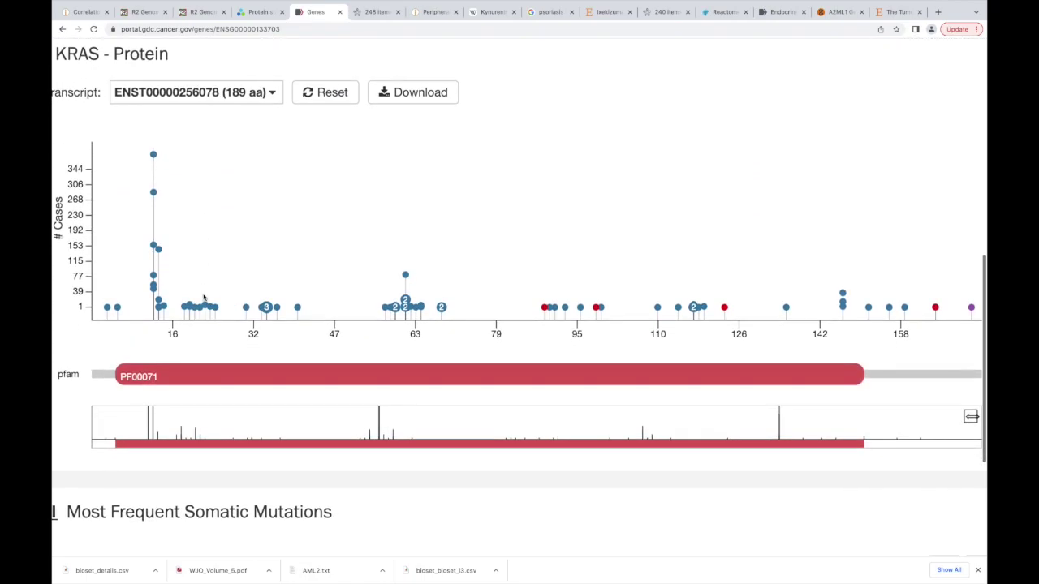
pyautogui.scroll(-1, 204, 297)
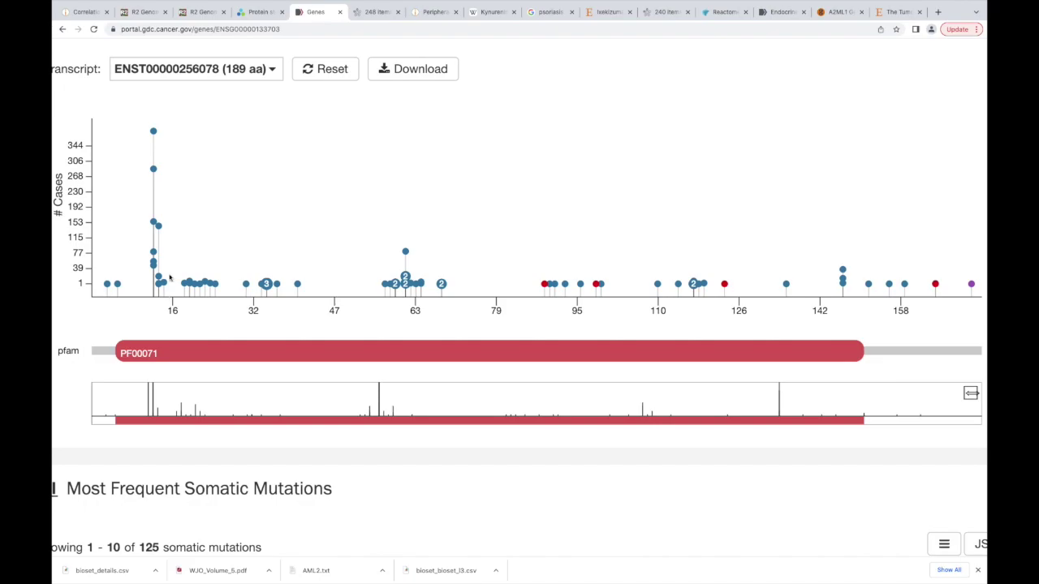
pyautogui.scroll(6, 307, 192)
pyautogui.scroll(10, 306, 191)
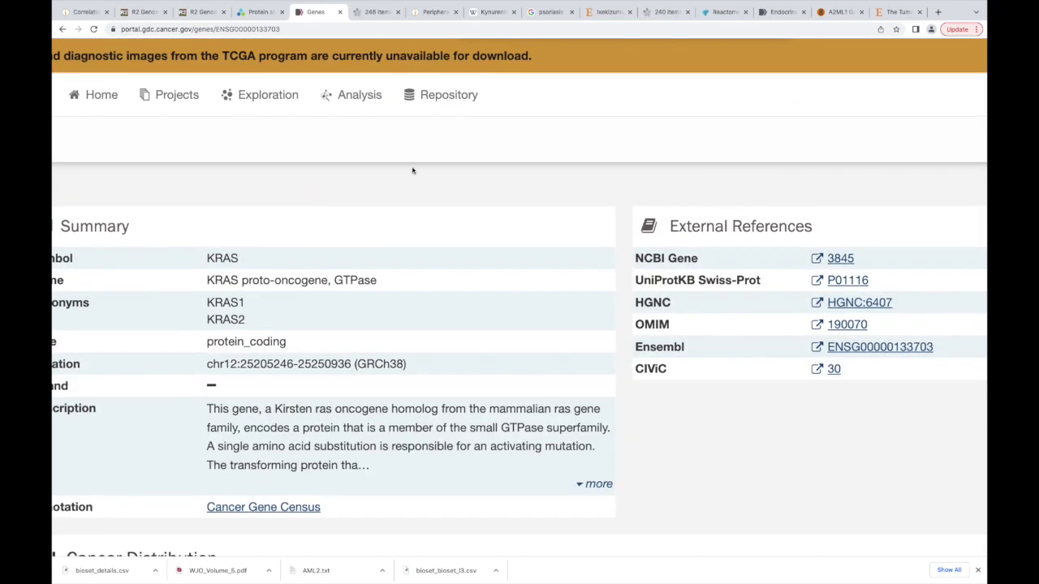
pyautogui.press('super+minus')
pyautogui.scroll(-3, 403, 203)
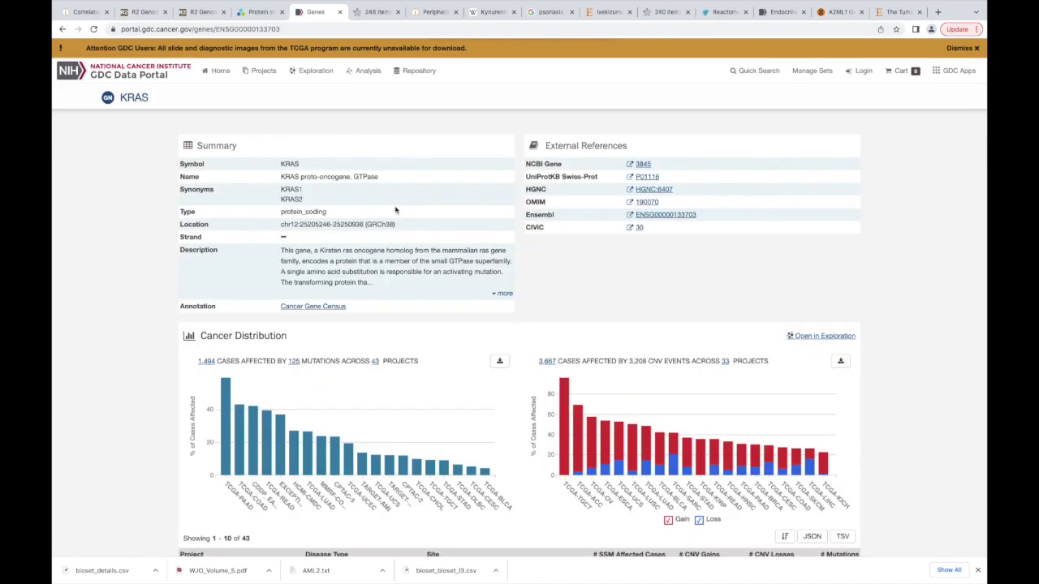
pyautogui.click(61, 29)
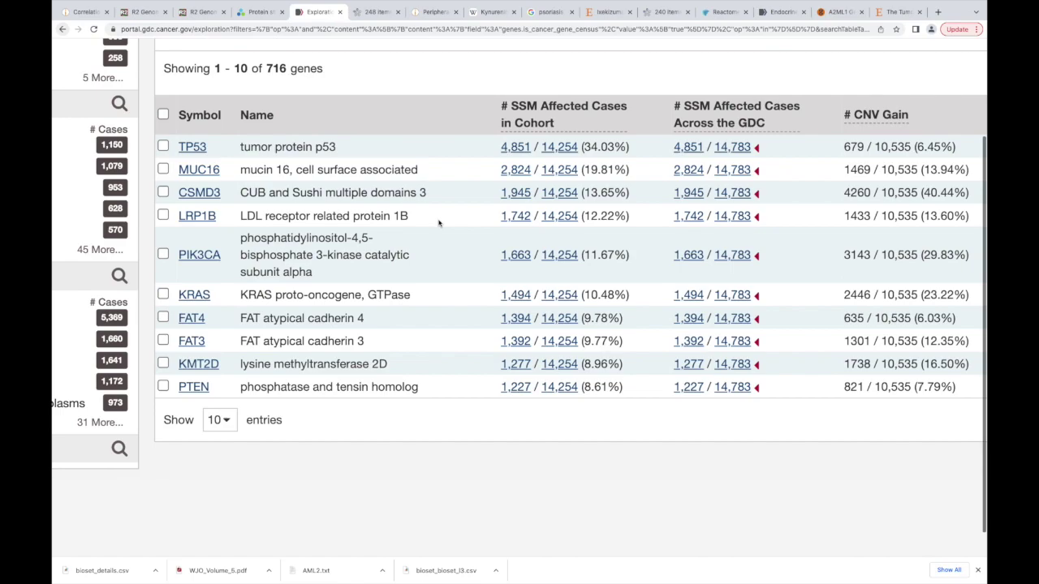
# - Scroll the genes table to the Survival column and plot KRAS on the Overall Survival chart
pyautogui.hscroll(7, 438, 224)
pyautogui.hscroll(3, 442, 226)
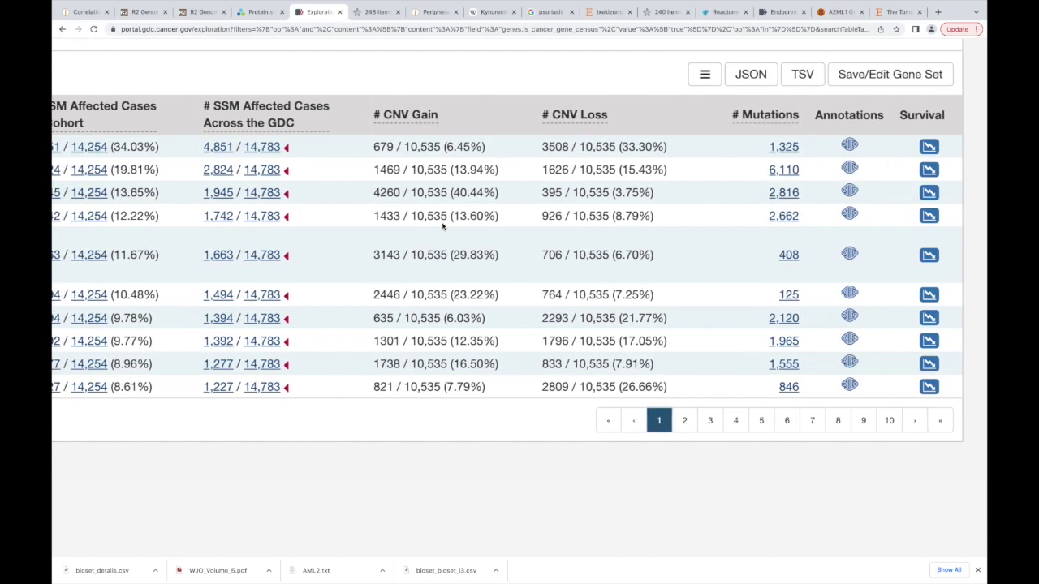
pyautogui.scroll(3, 442, 224)
pyautogui.scroll(-2, 442, 224)
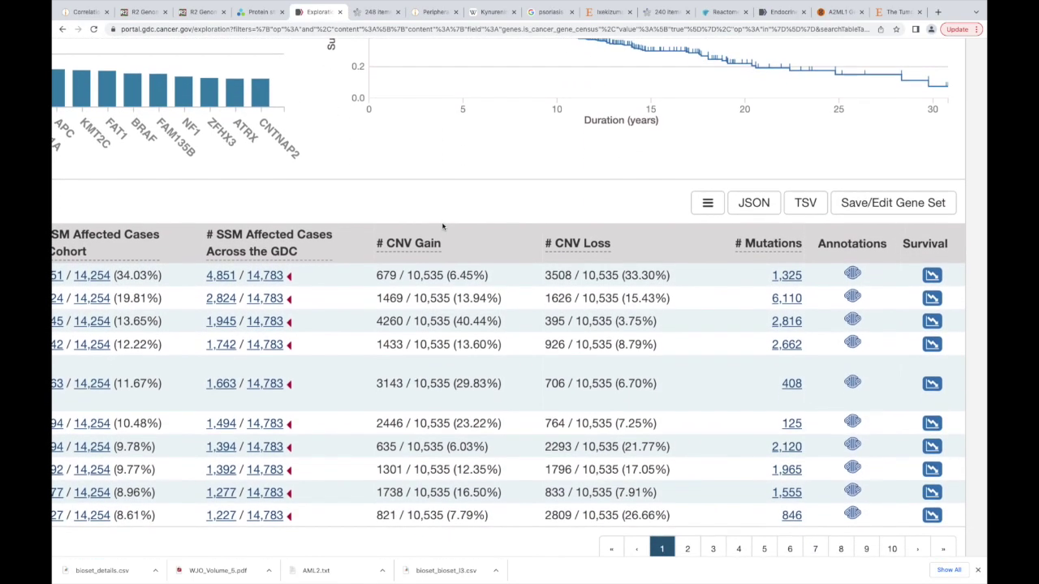
pyautogui.hscroll(-5, 442, 226)
pyautogui.hscroll(-2, 442, 227)
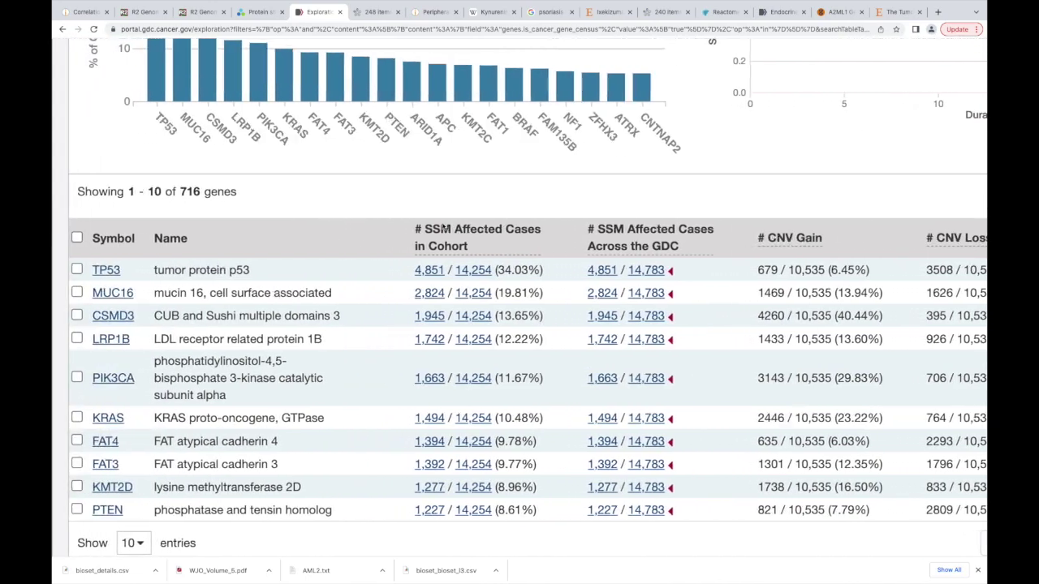
pyautogui.scroll(-2, 442, 227)
pyautogui.hscroll(3, 442, 227)
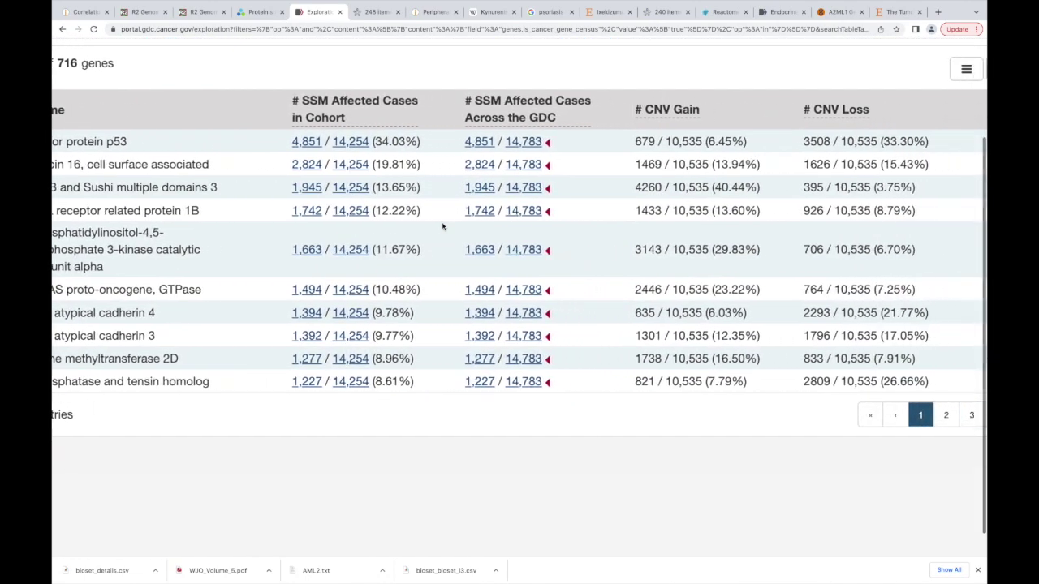
pyautogui.hscroll(-4, 442, 226)
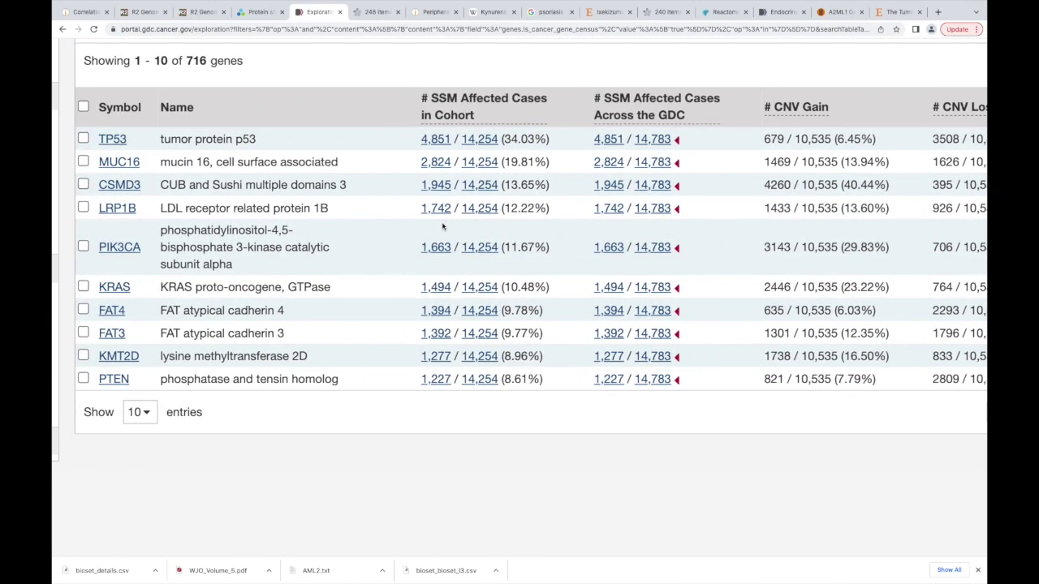
pyautogui.hscroll(2, 442, 226)
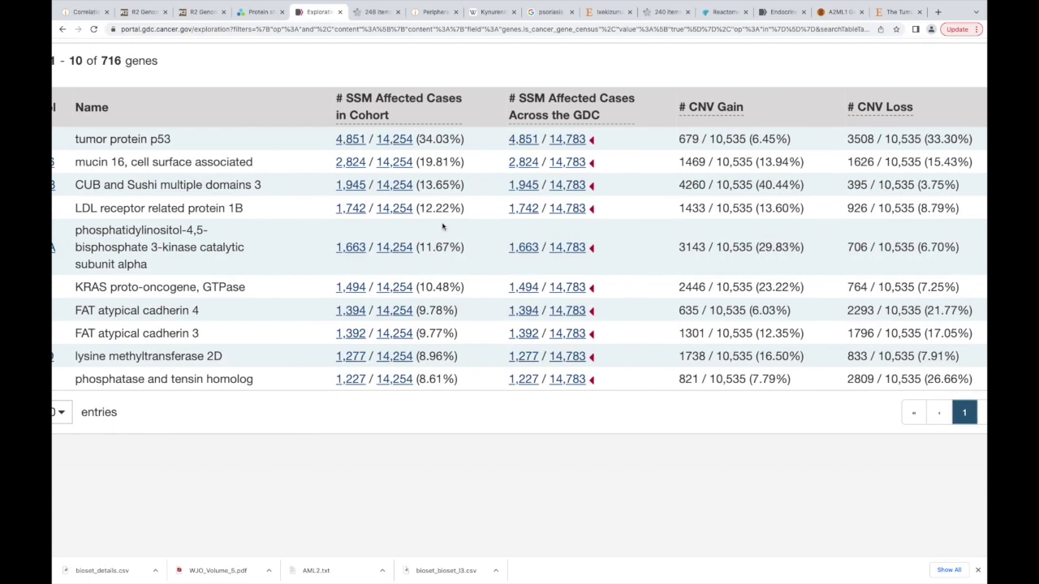
pyautogui.scroll(1, 442, 226)
pyautogui.hscroll(-2, 442, 226)
pyautogui.scroll(-1, 442, 227)
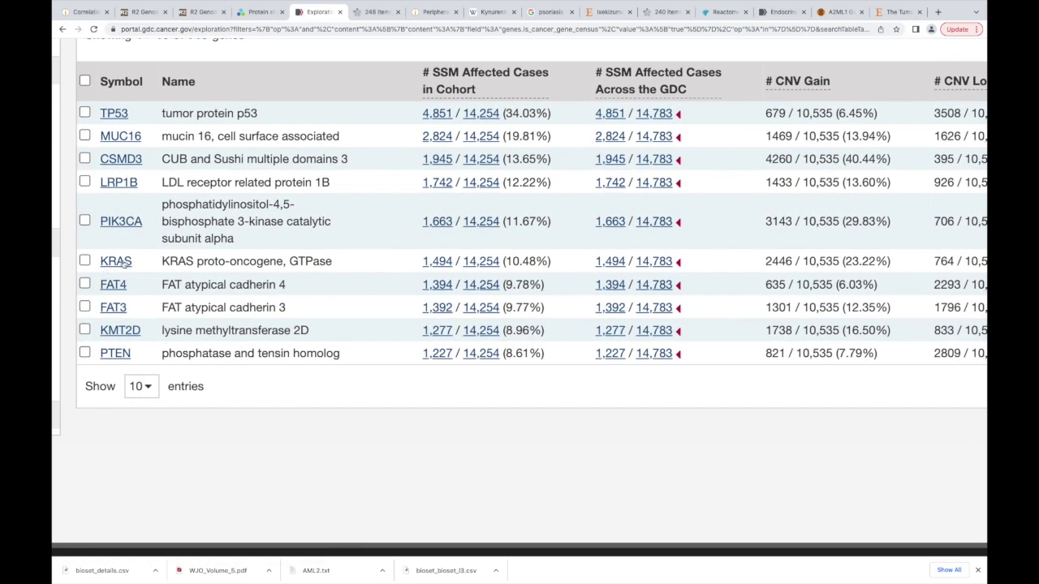
pyautogui.hscroll(5, 366, 276)
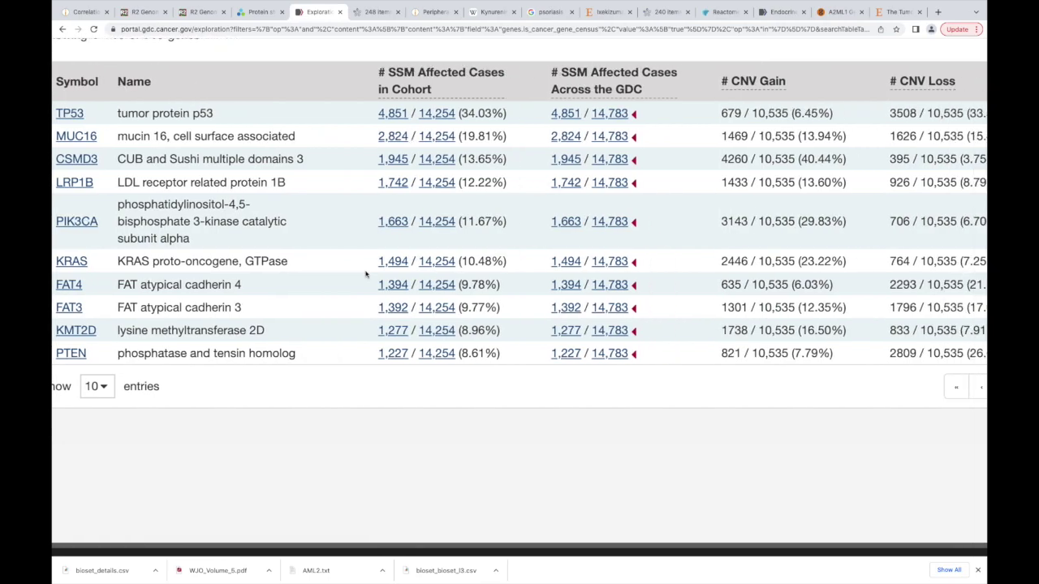
pyautogui.hscroll(4, 366, 276)
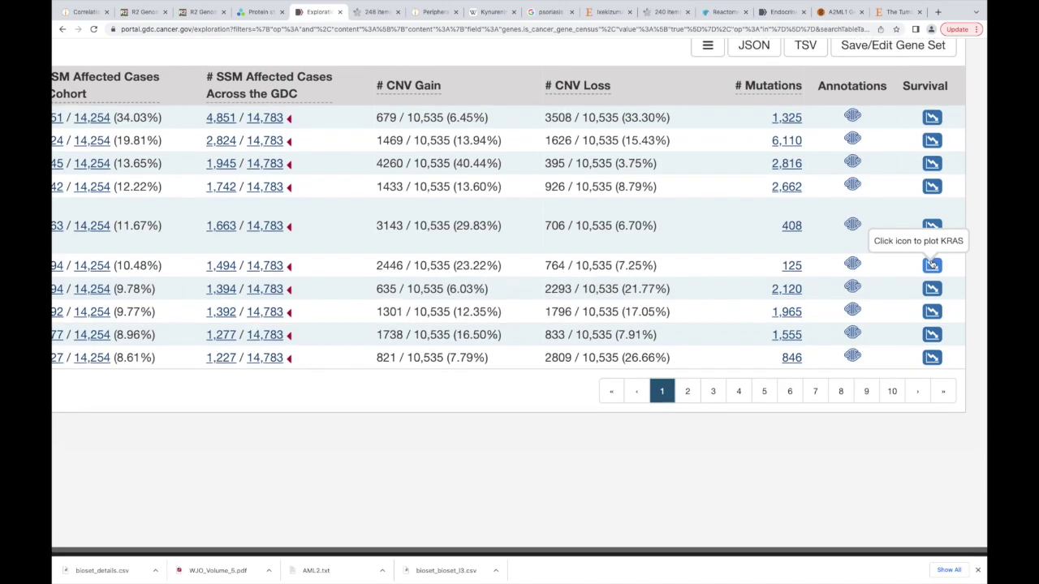
pyautogui.click(932, 261)
# - Review the KRAS survival plot, then filter the cohort to the bronchus and lung primary site
pyautogui.scroll(-4, 933, 263)
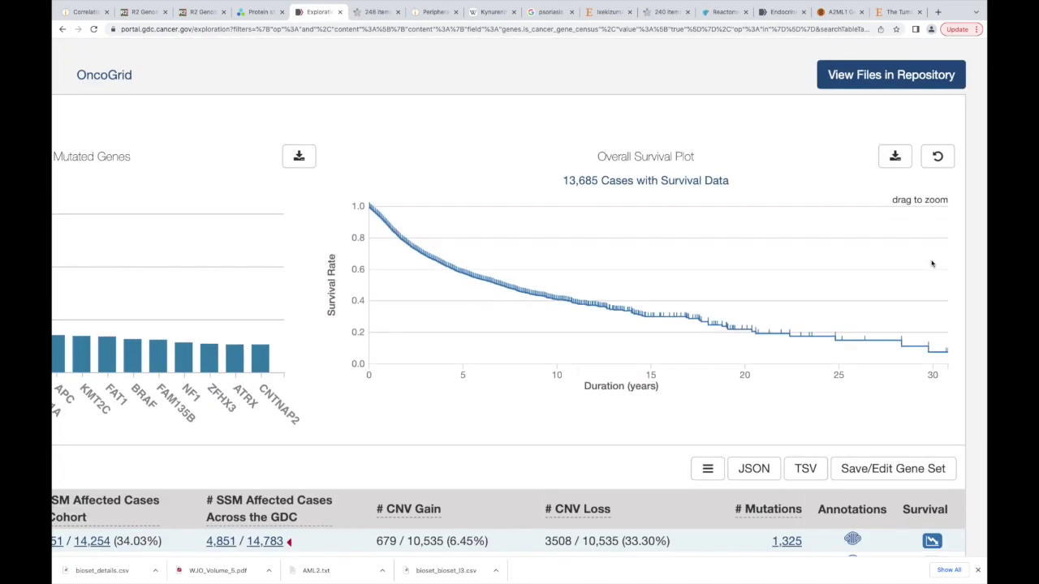
pyautogui.scroll(-3, 932, 261)
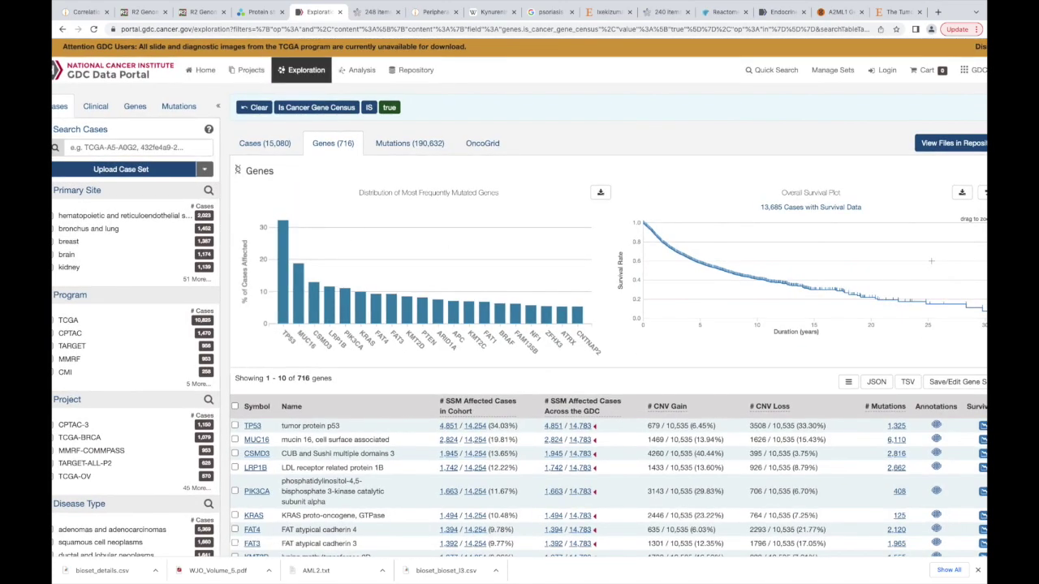
pyautogui.hscroll(2, 931, 260)
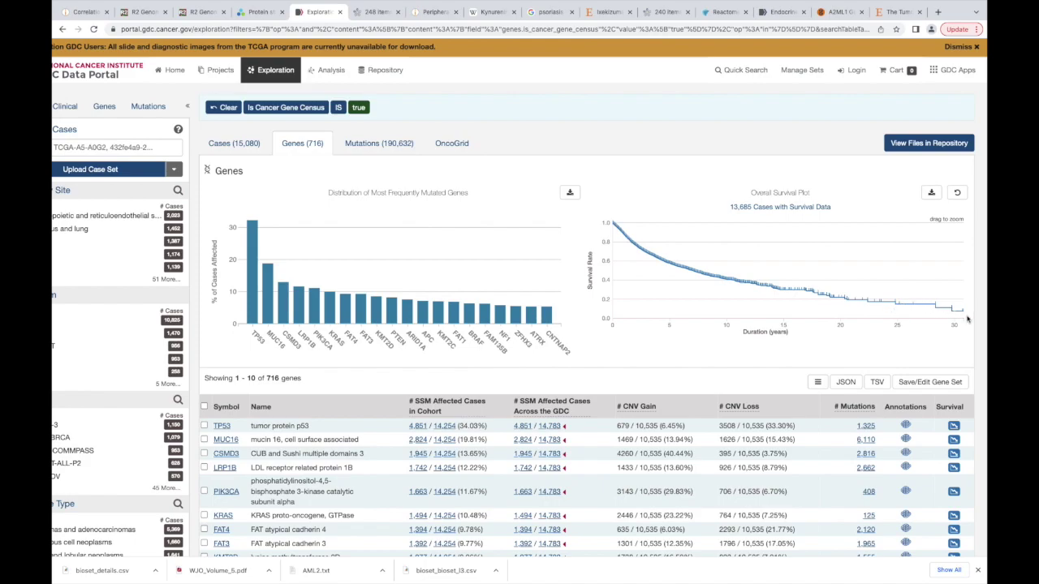
pyautogui.scroll(-1, 967, 320)
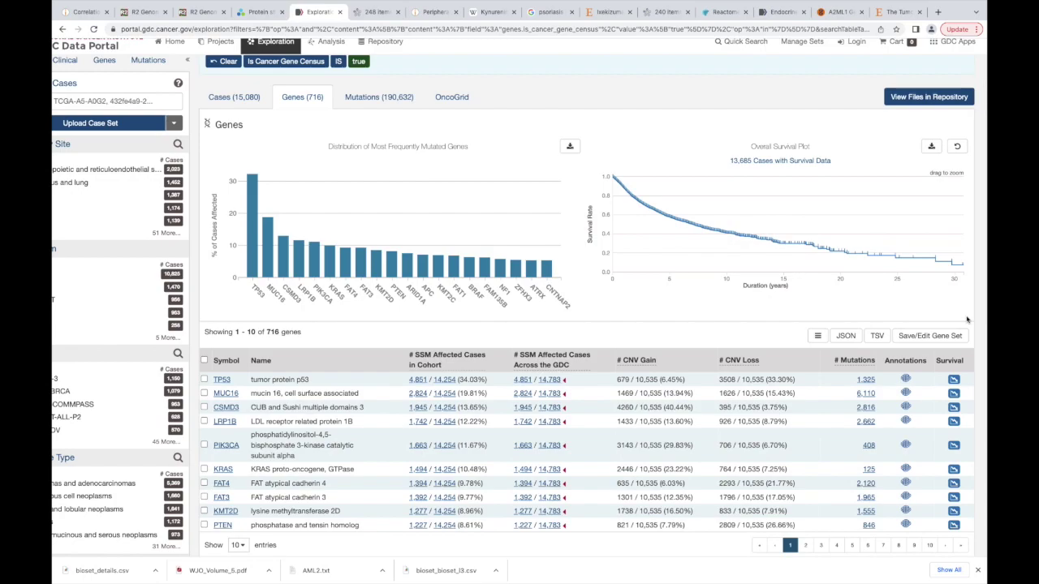
pyautogui.scroll(1, 967, 319)
pyautogui.hscroll(-2, 966, 319)
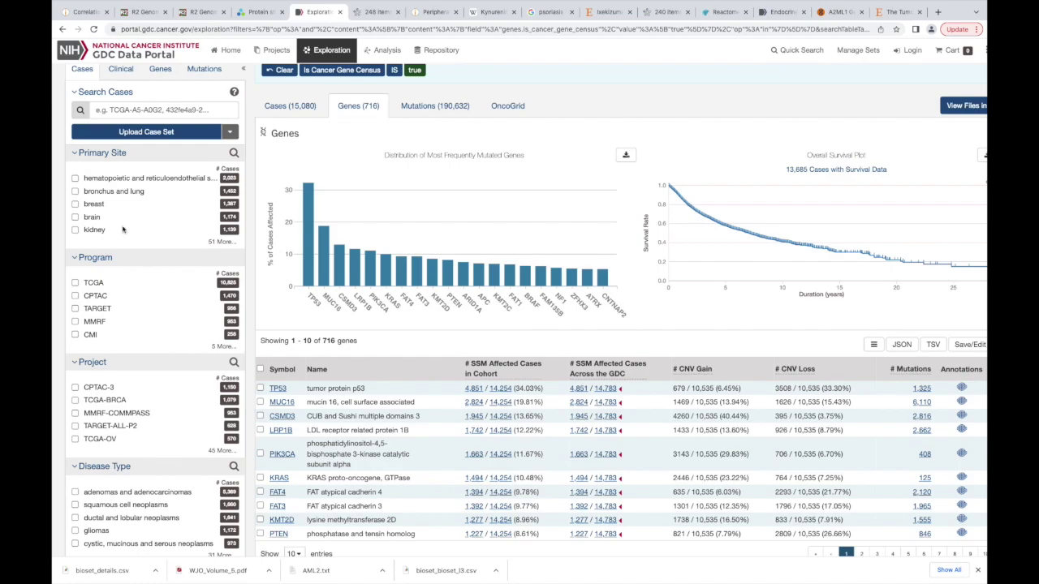
pyautogui.click(76, 192)
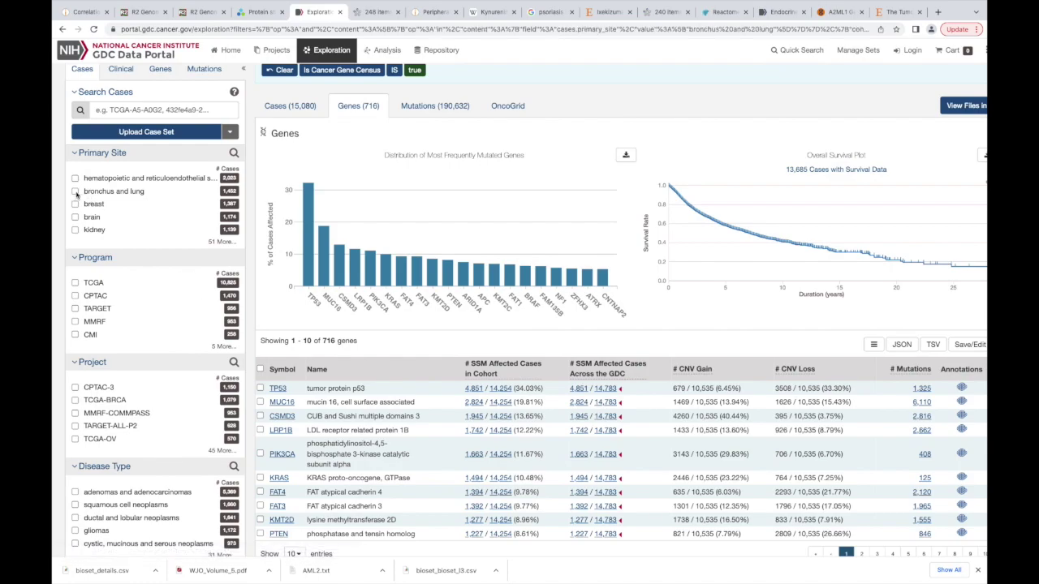
# - Scroll across the lung-filtered gene table to review the 715 genes and case counts
pyautogui.hscroll(2, 402, 268)
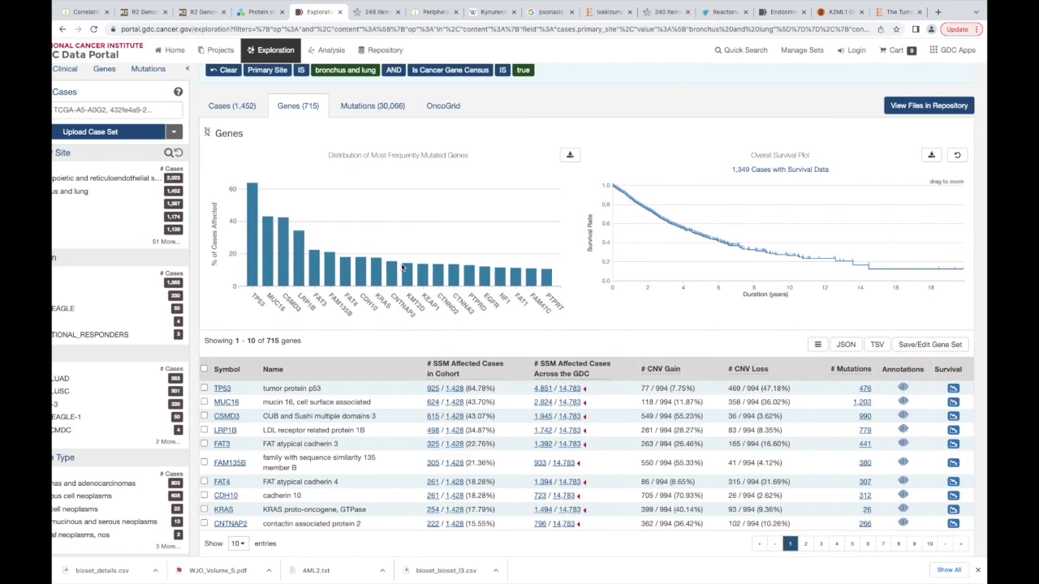
pyautogui.hscroll(-2, 402, 268)
pyautogui.hscroll(2, 402, 268)
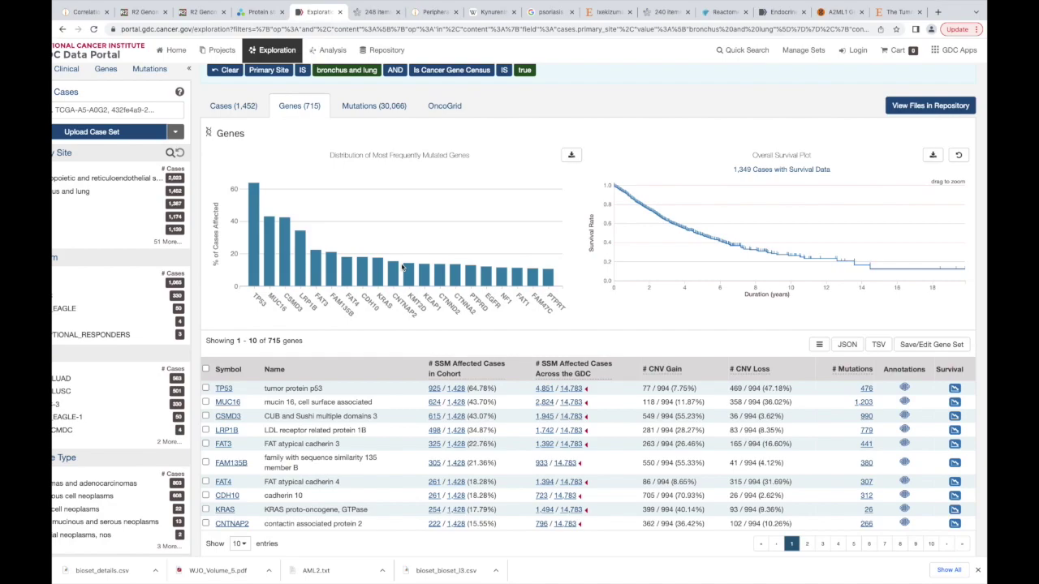
pyautogui.scroll(-1, 402, 267)
pyautogui.scroll(3, 401, 268)
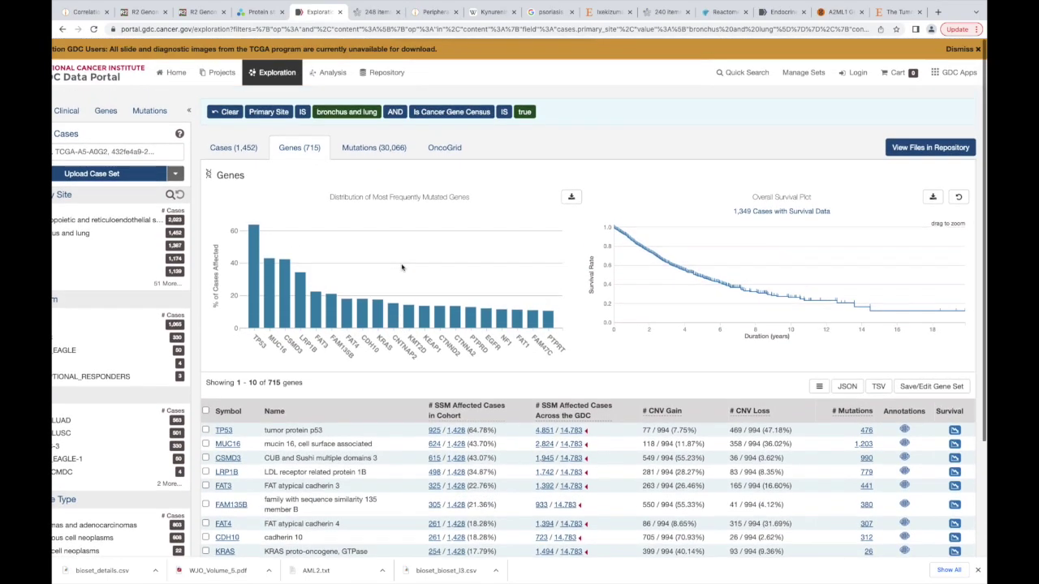
pyautogui.hscroll(-2, 401, 267)
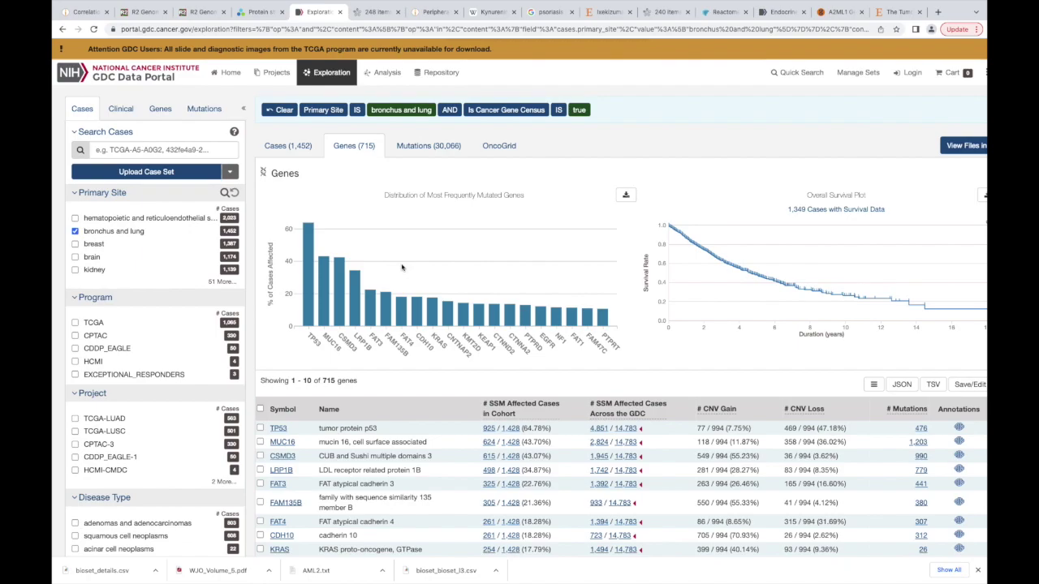
# - Open the Analysis page, then start entering 'r2 genom' as a new web address
pyautogui.click(386, 76)
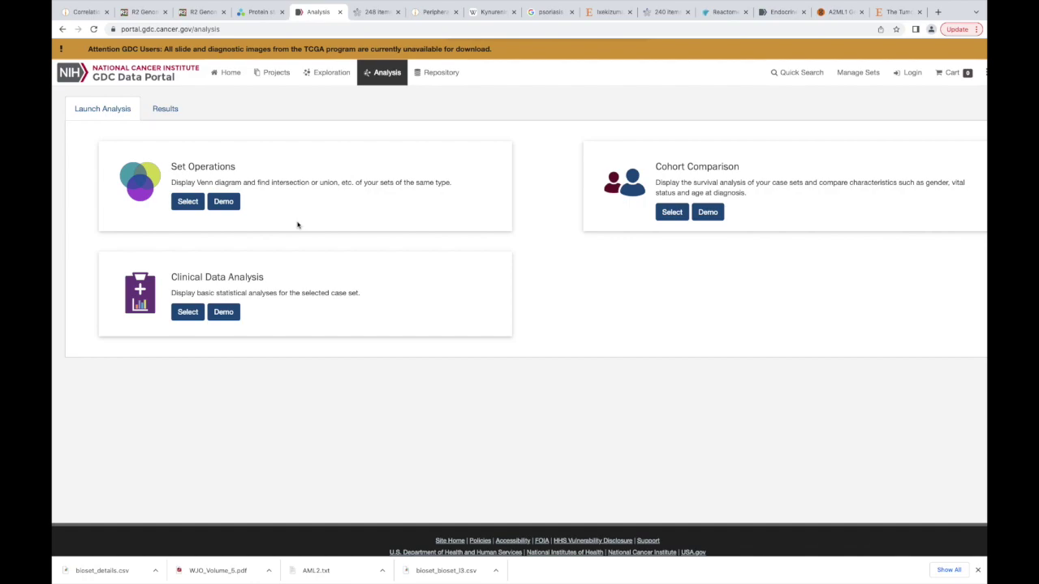
pyautogui.click(190, 30)
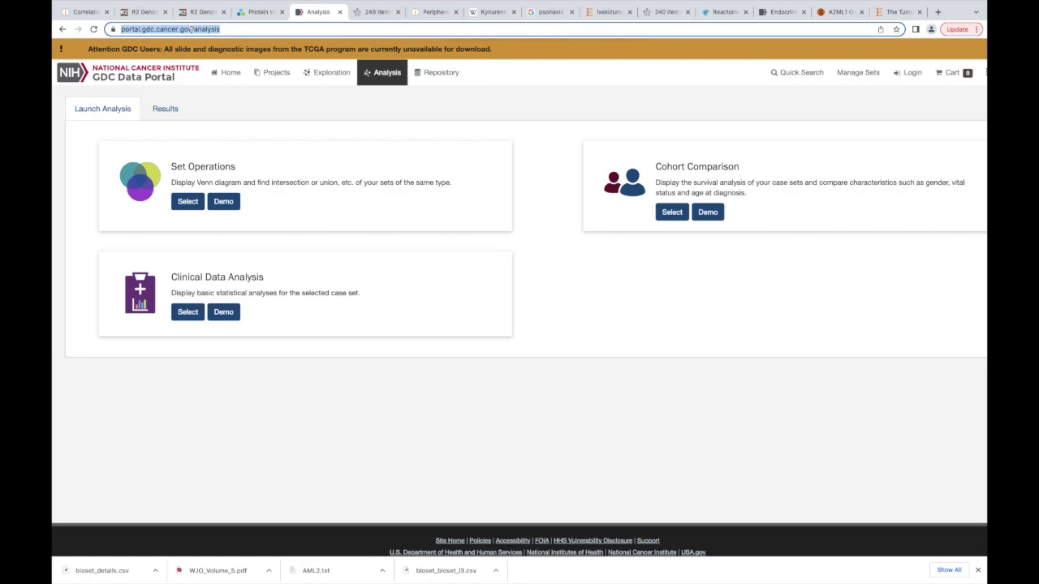
pyautogui.write('r')
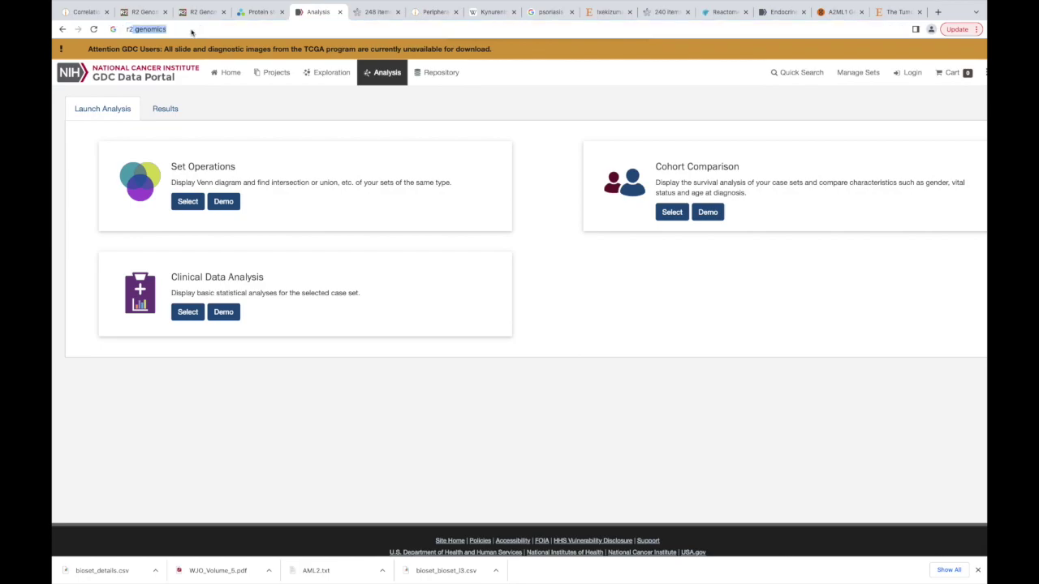